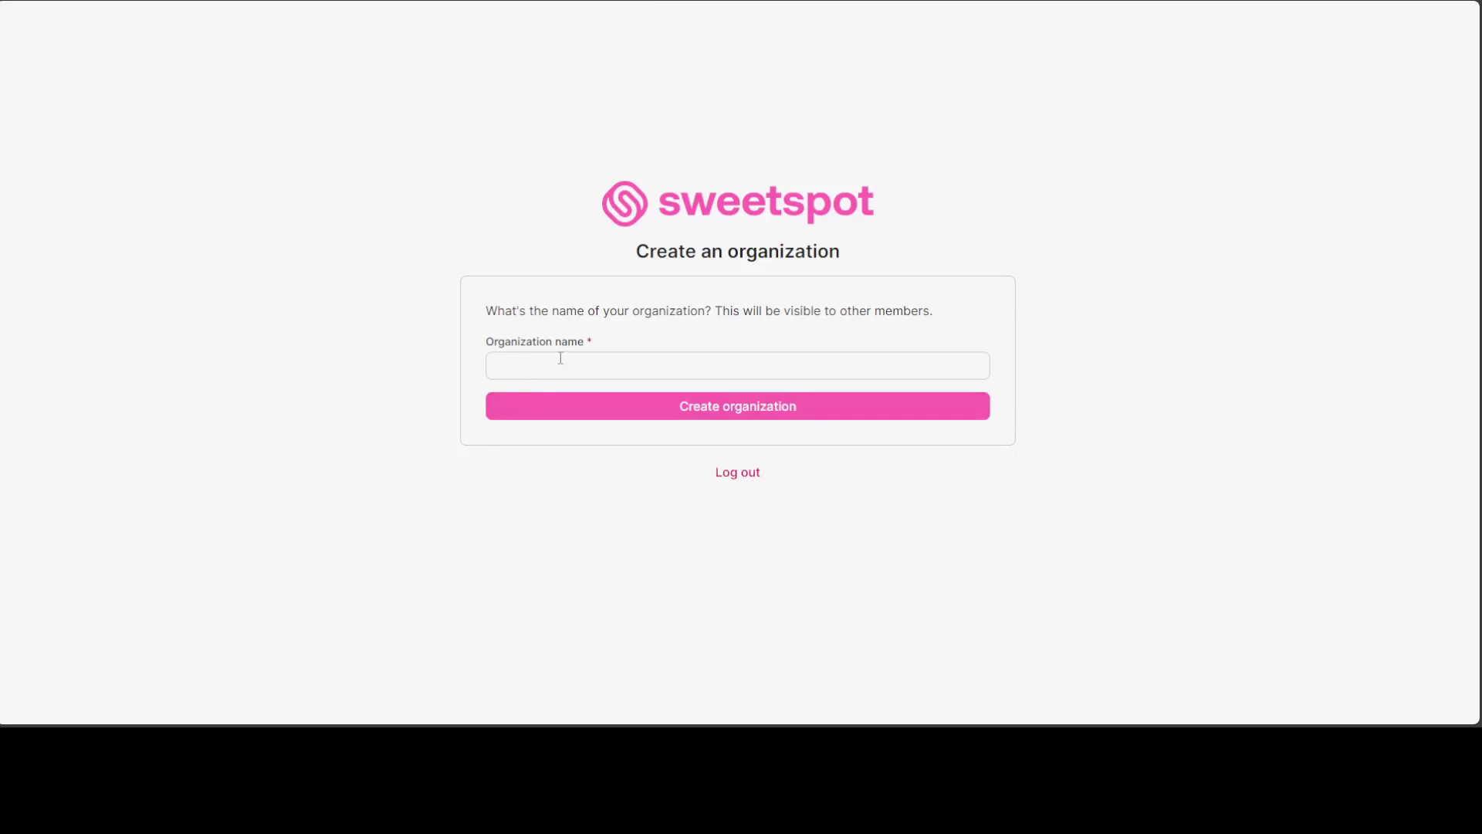
# Try the organization name Test, then create the organization as TestAusFed instead.
pyautogui.click(560, 357)
pyautogui.write('Test')
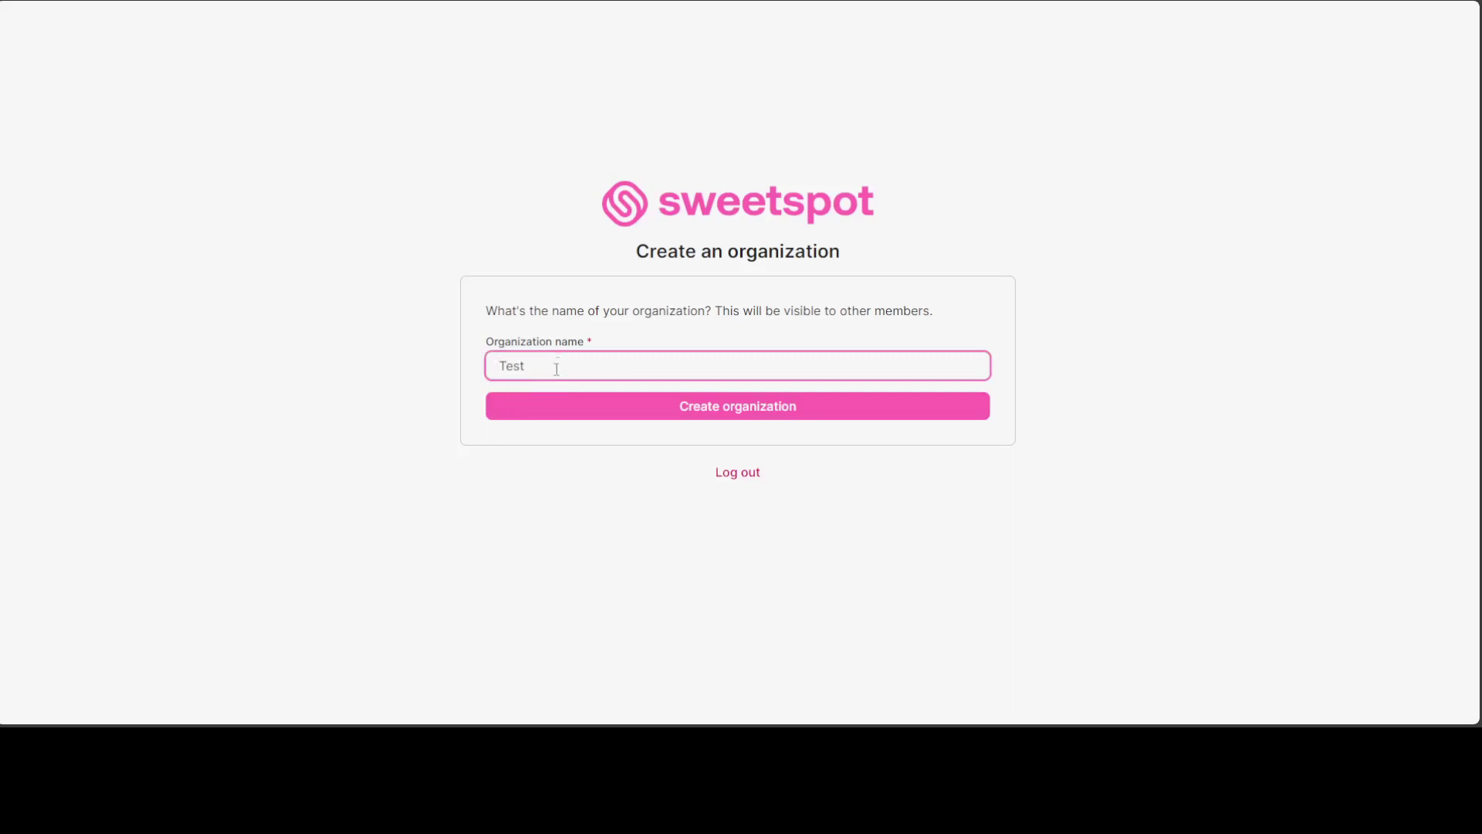
pyautogui.click(677, 418)
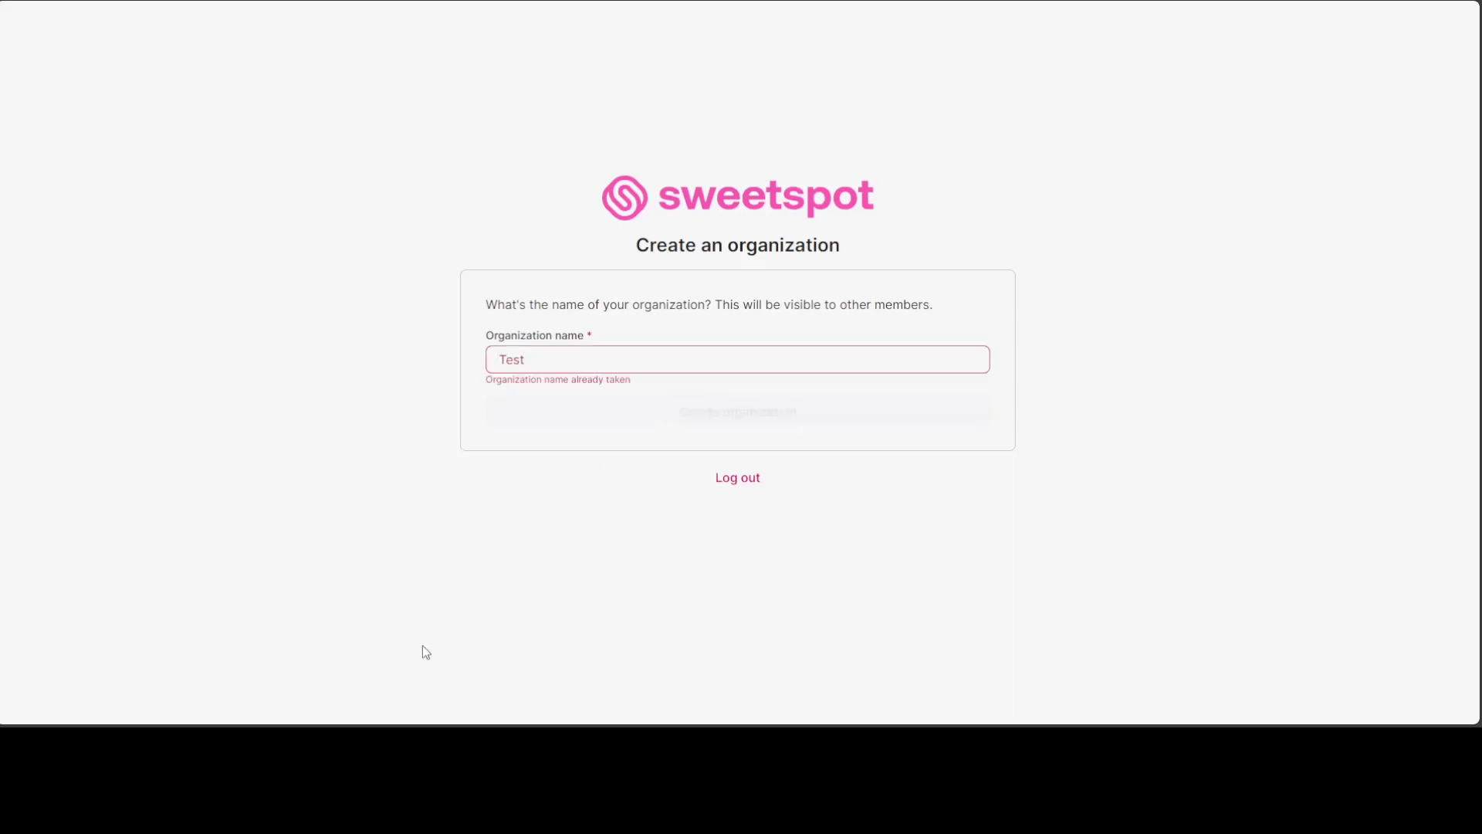
pyautogui.click(560, 355)
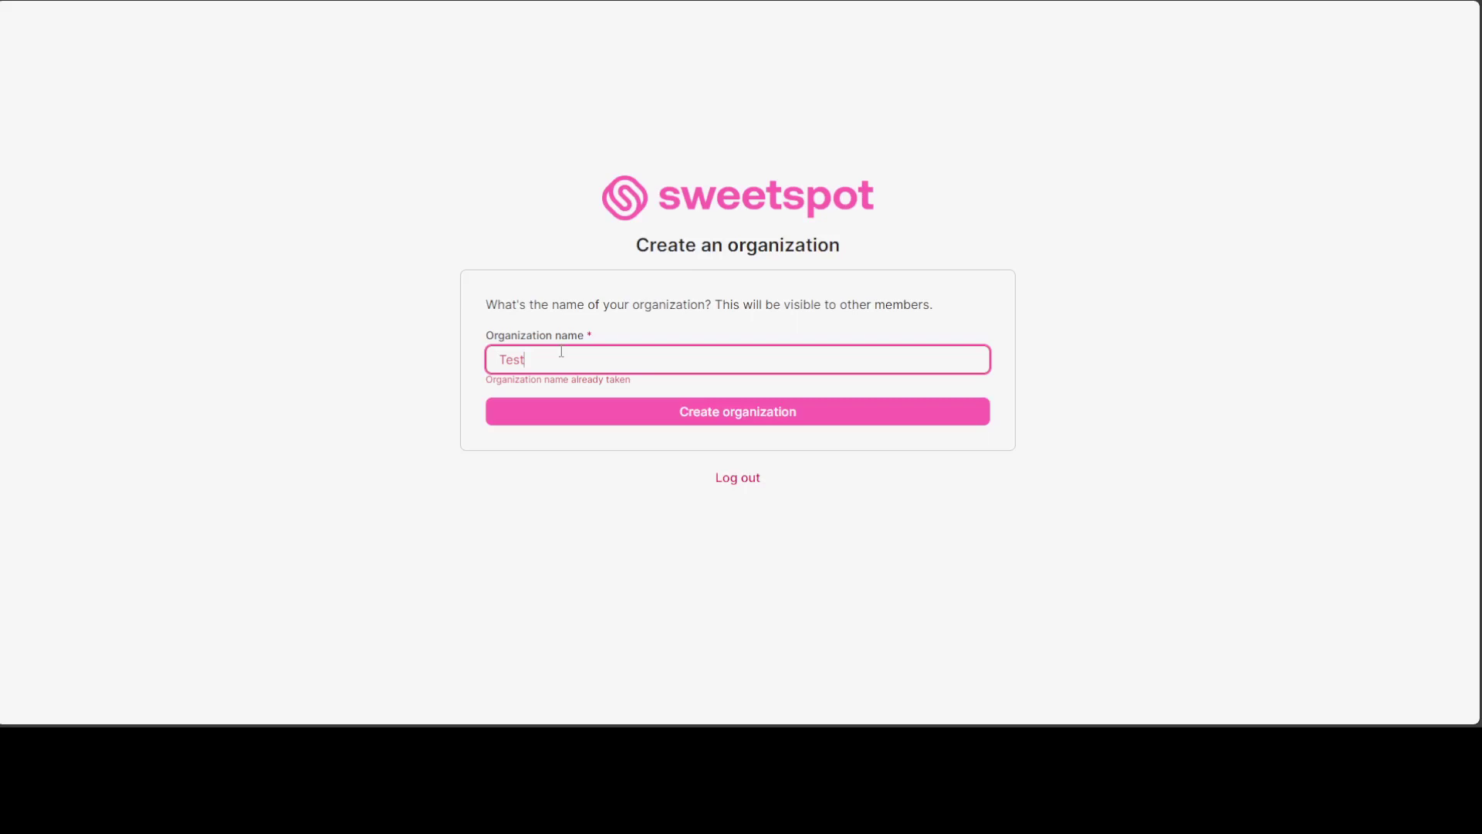
pyautogui.write('AusFED')
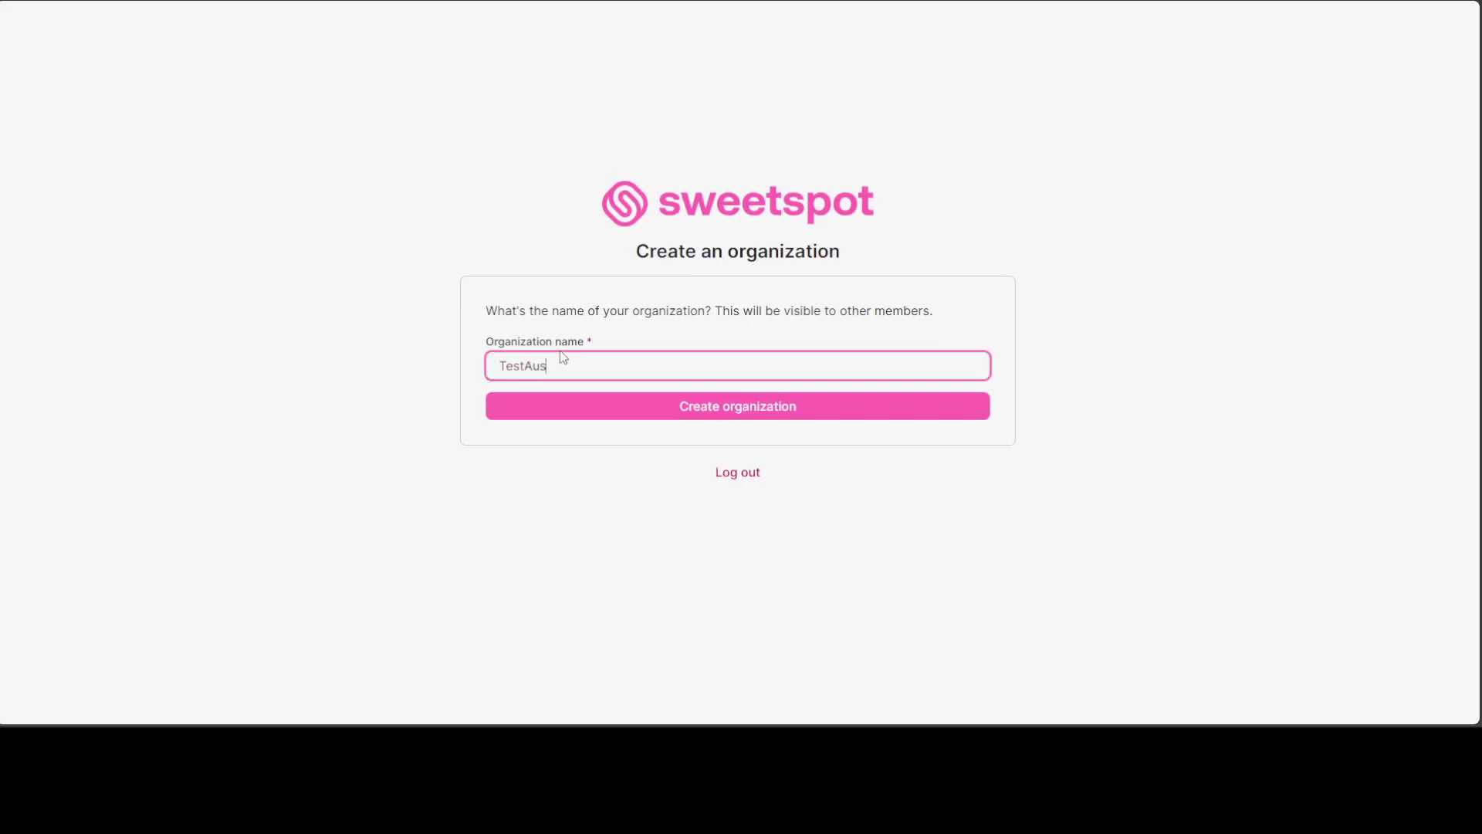
pyautogui.press('BackSpace')
pyautogui.press('BackSpace')
pyautogui.write('ed')
pyautogui.click(753, 424)
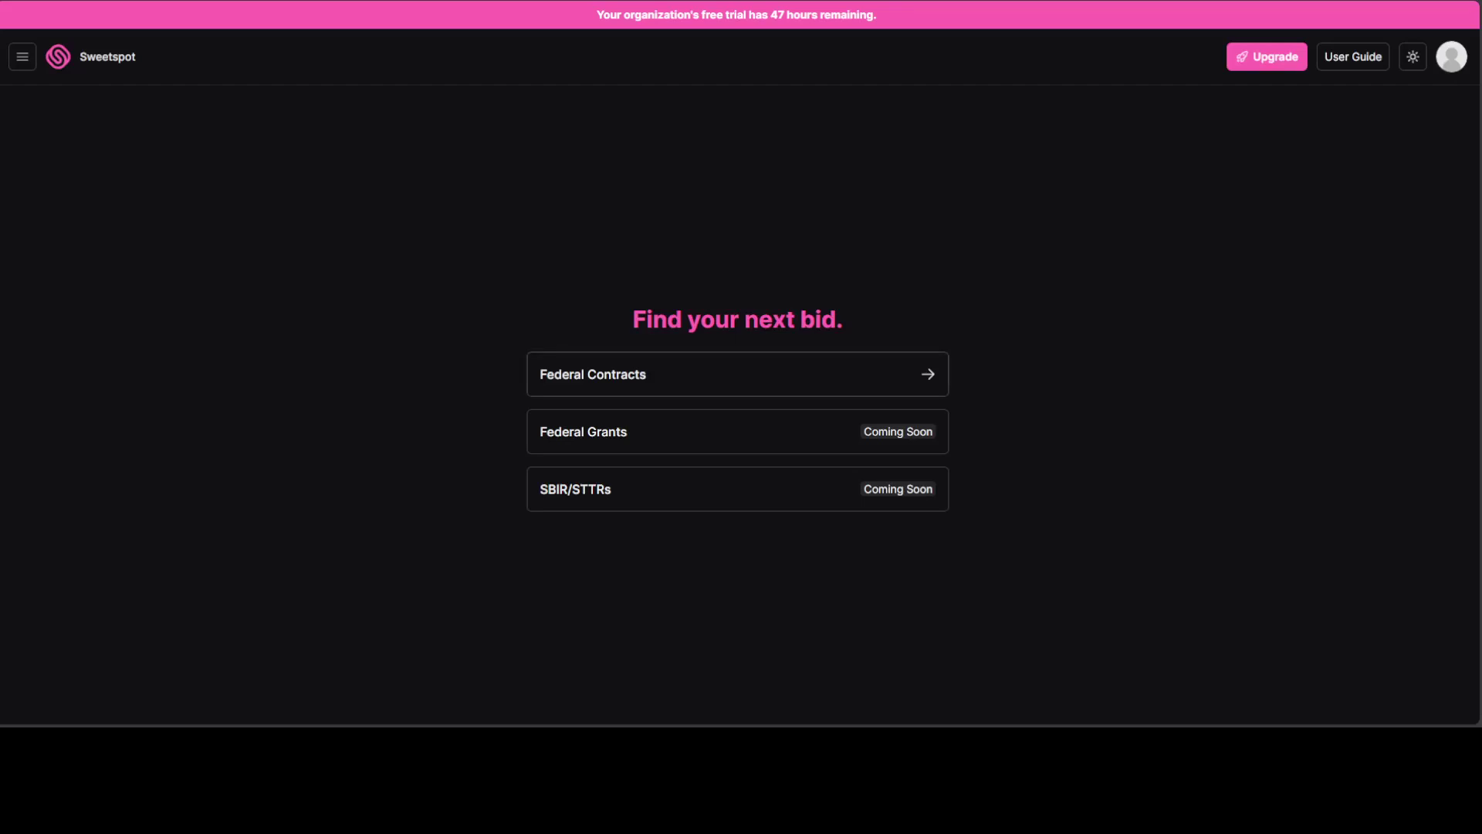
# Open the Federal Contracts search and scroll through its results and back to the top.
pyautogui.click(582, 372)
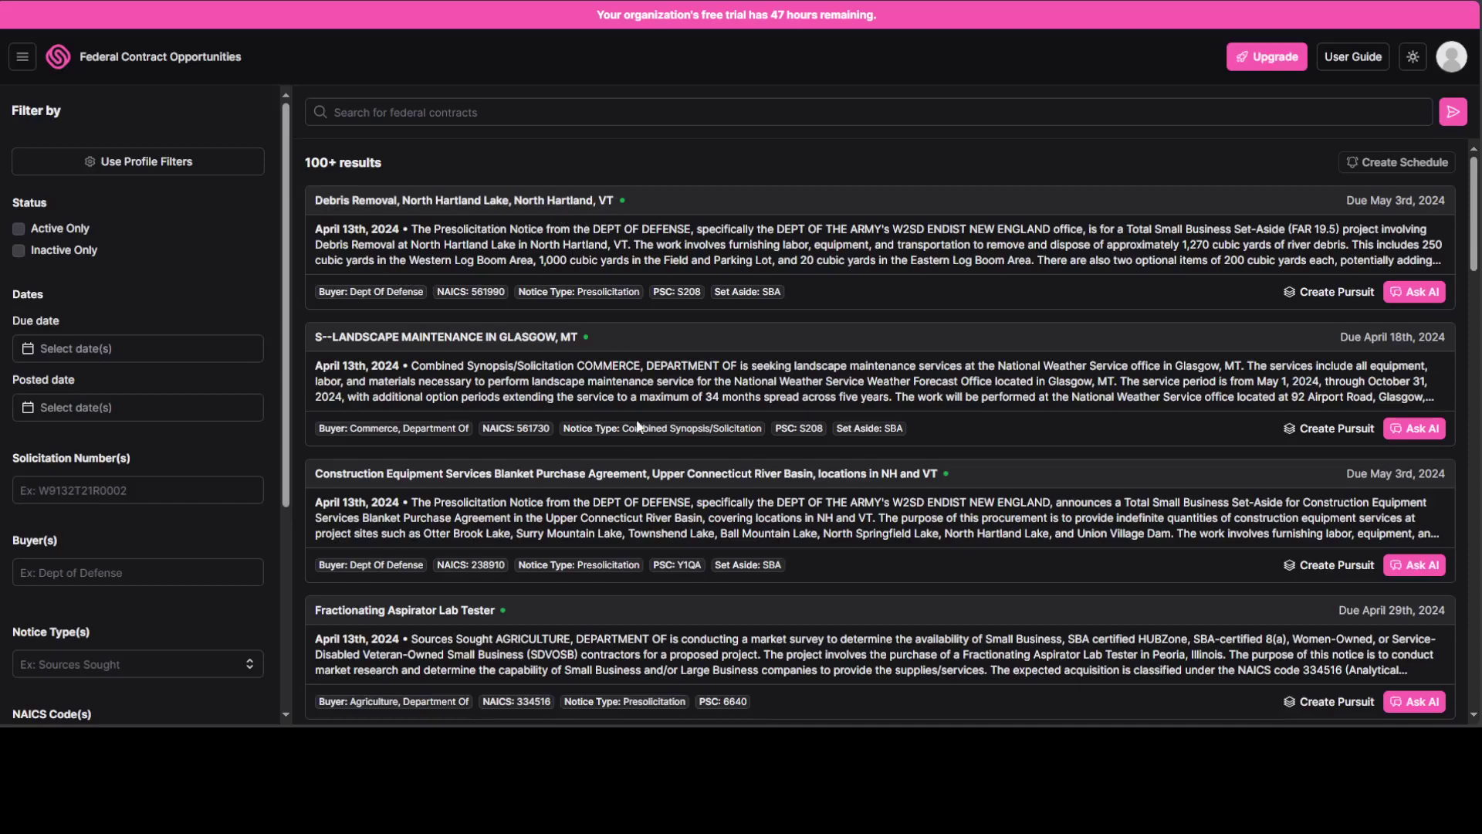
pyautogui.scroll(-2, 626, 413)
pyautogui.scroll(-4, 627, 417)
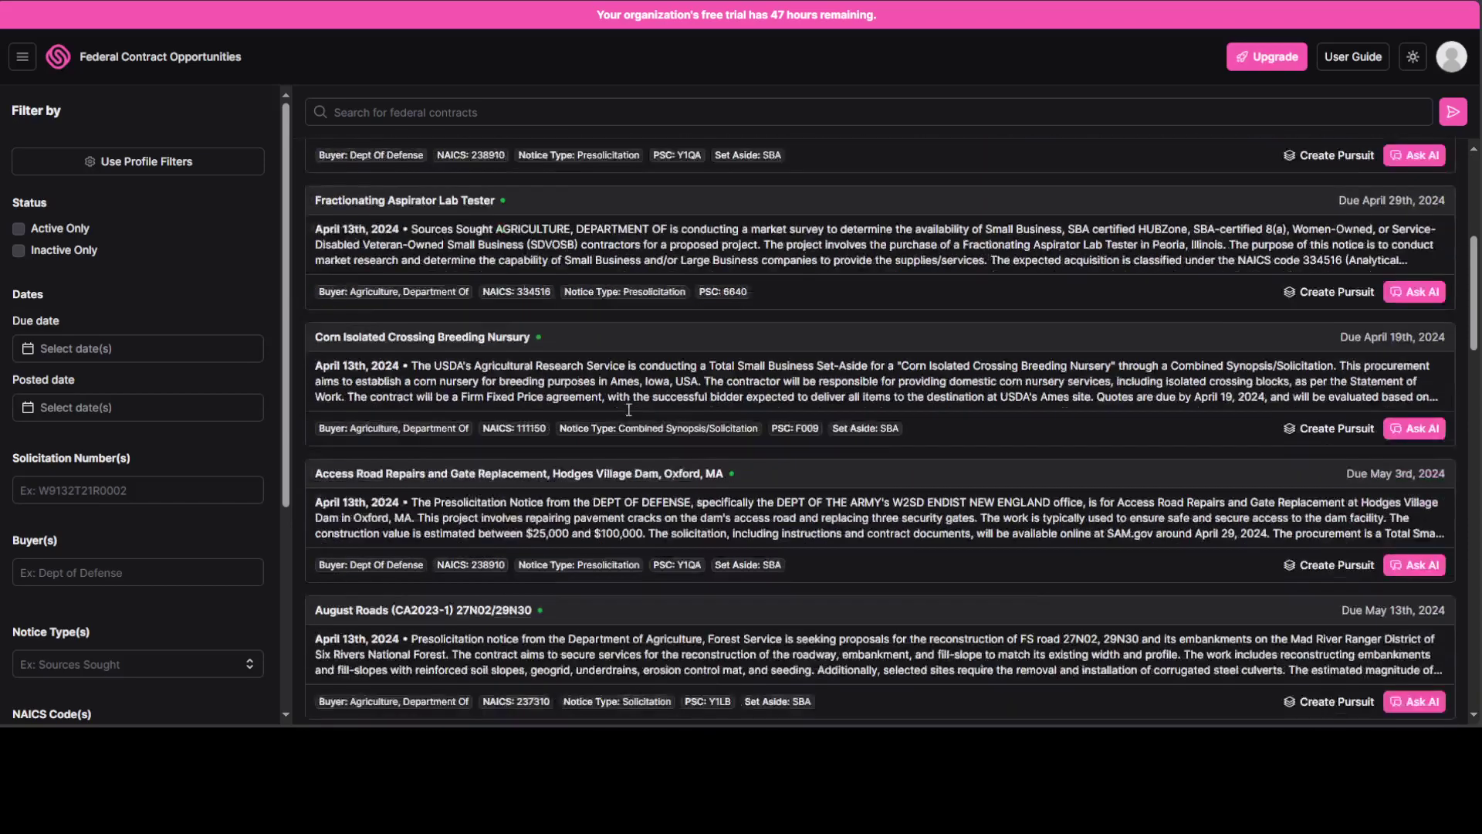
pyautogui.scroll(6, 641, 405)
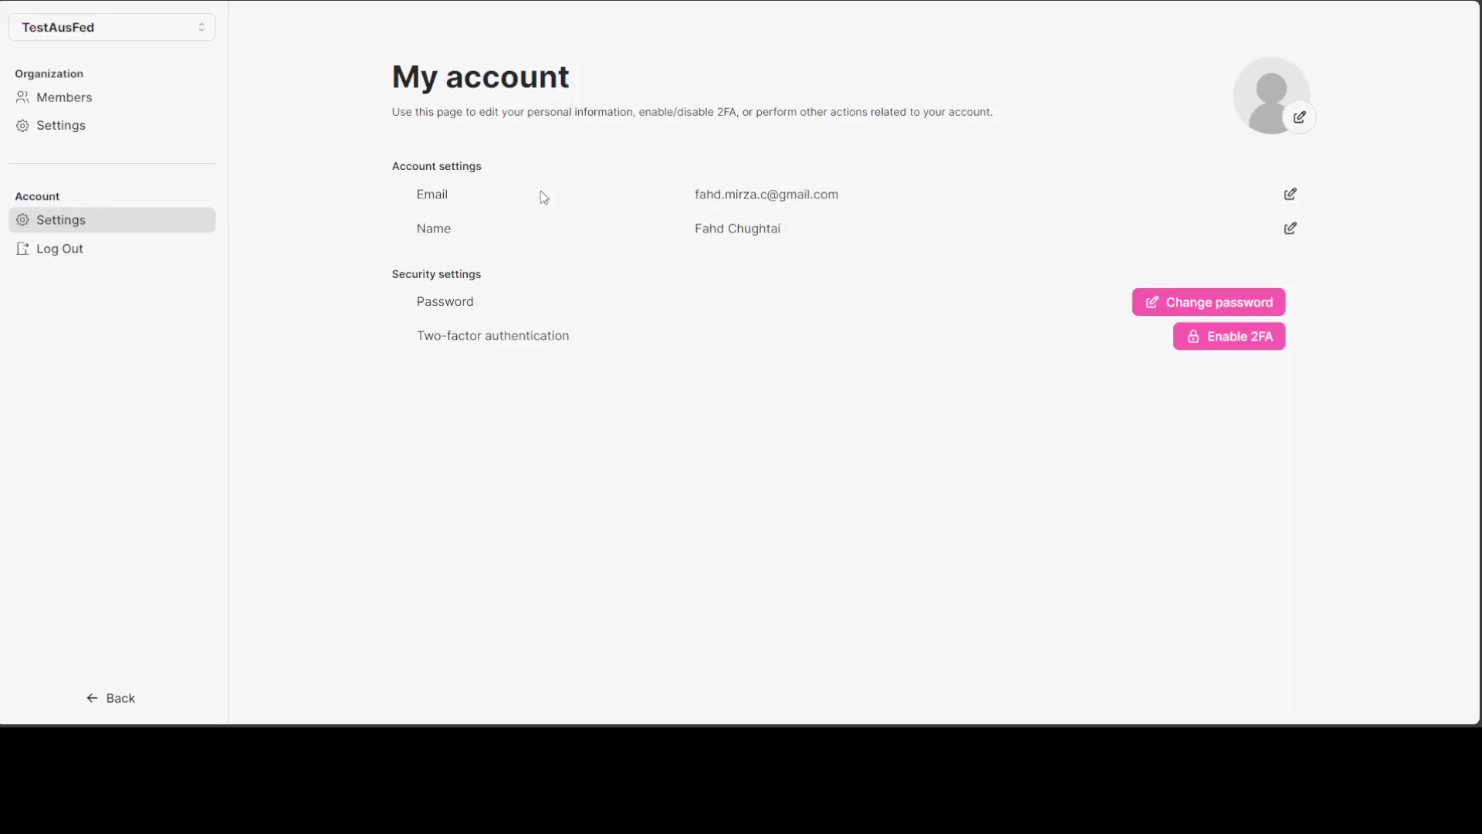
pyautogui.click(37, 127)
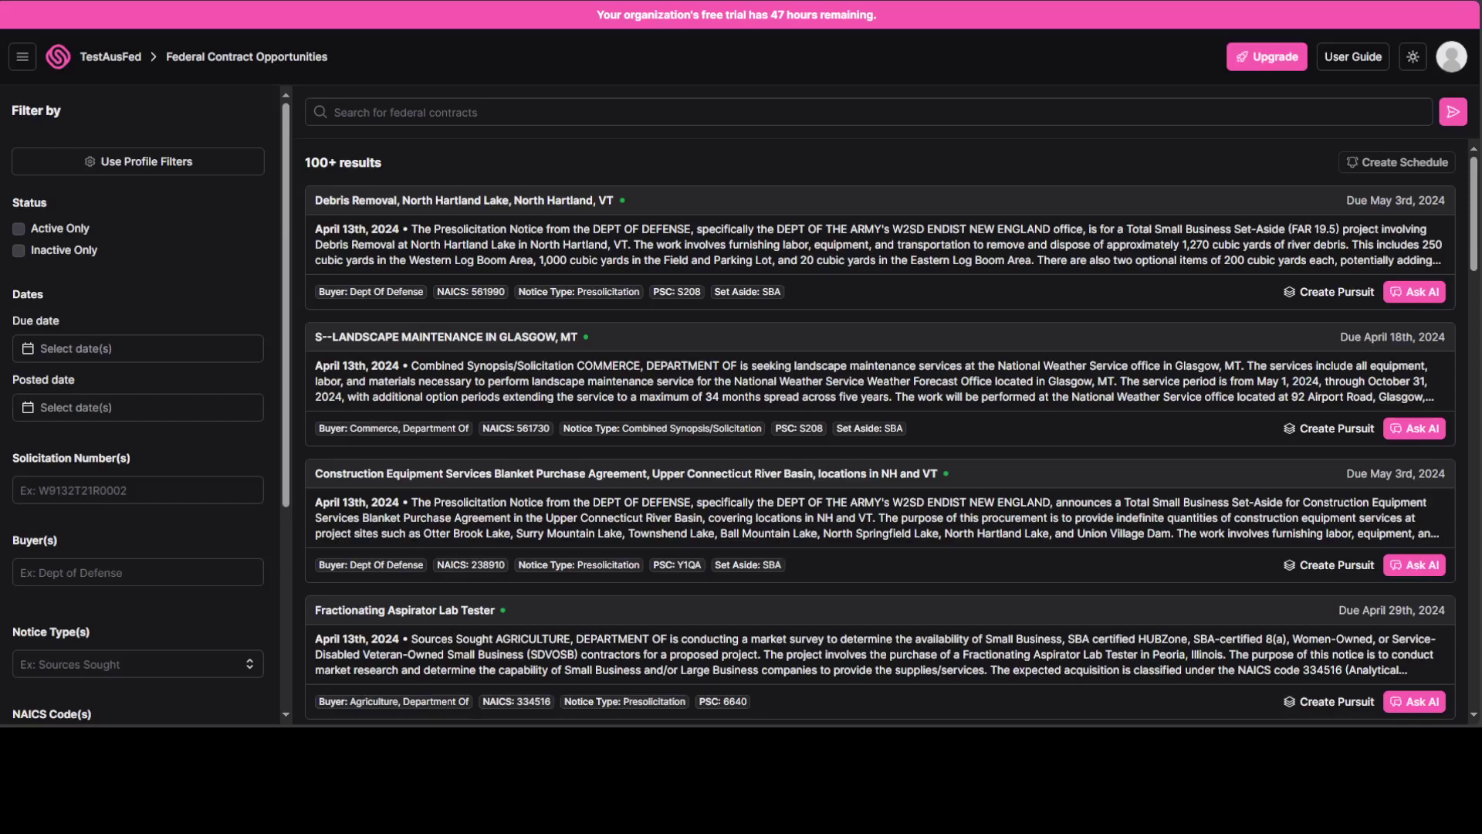
# Go to TestAusFed's Profile, look over the Overview form, and open its AI Files folders.
pyautogui.click(17, 56)
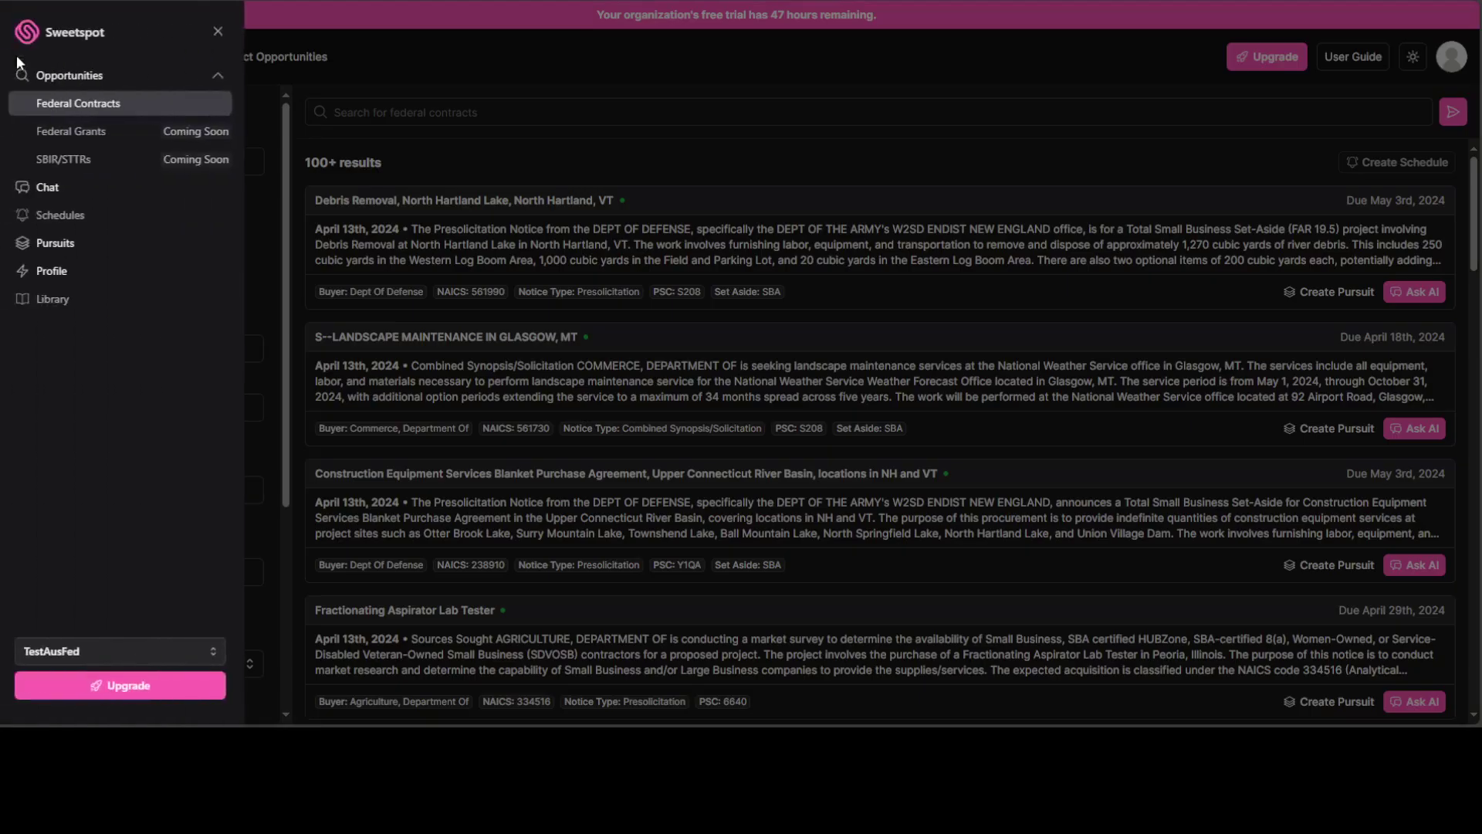
pyautogui.click(59, 271)
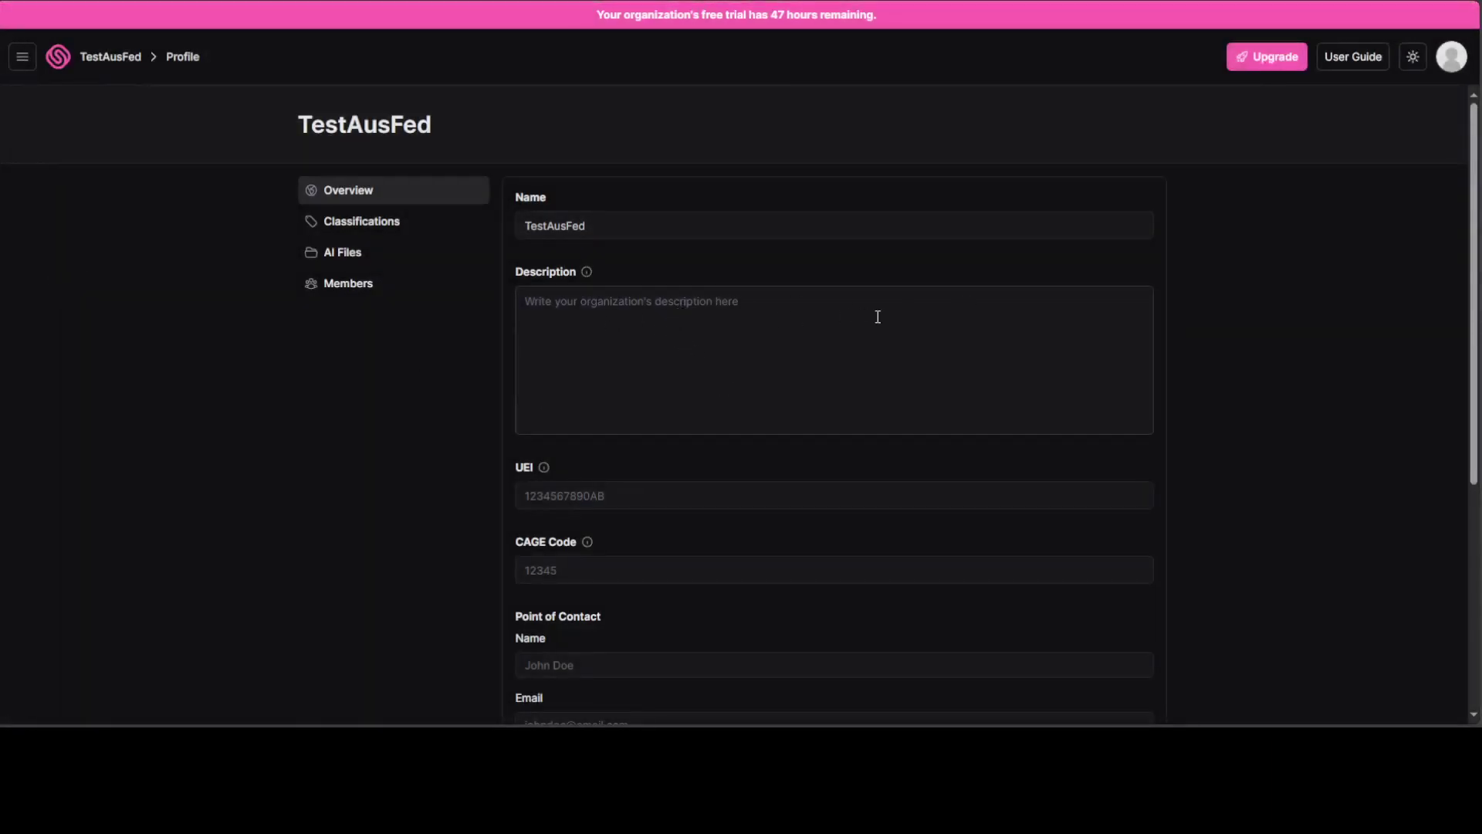
pyautogui.scroll(-3, 1110, 421)
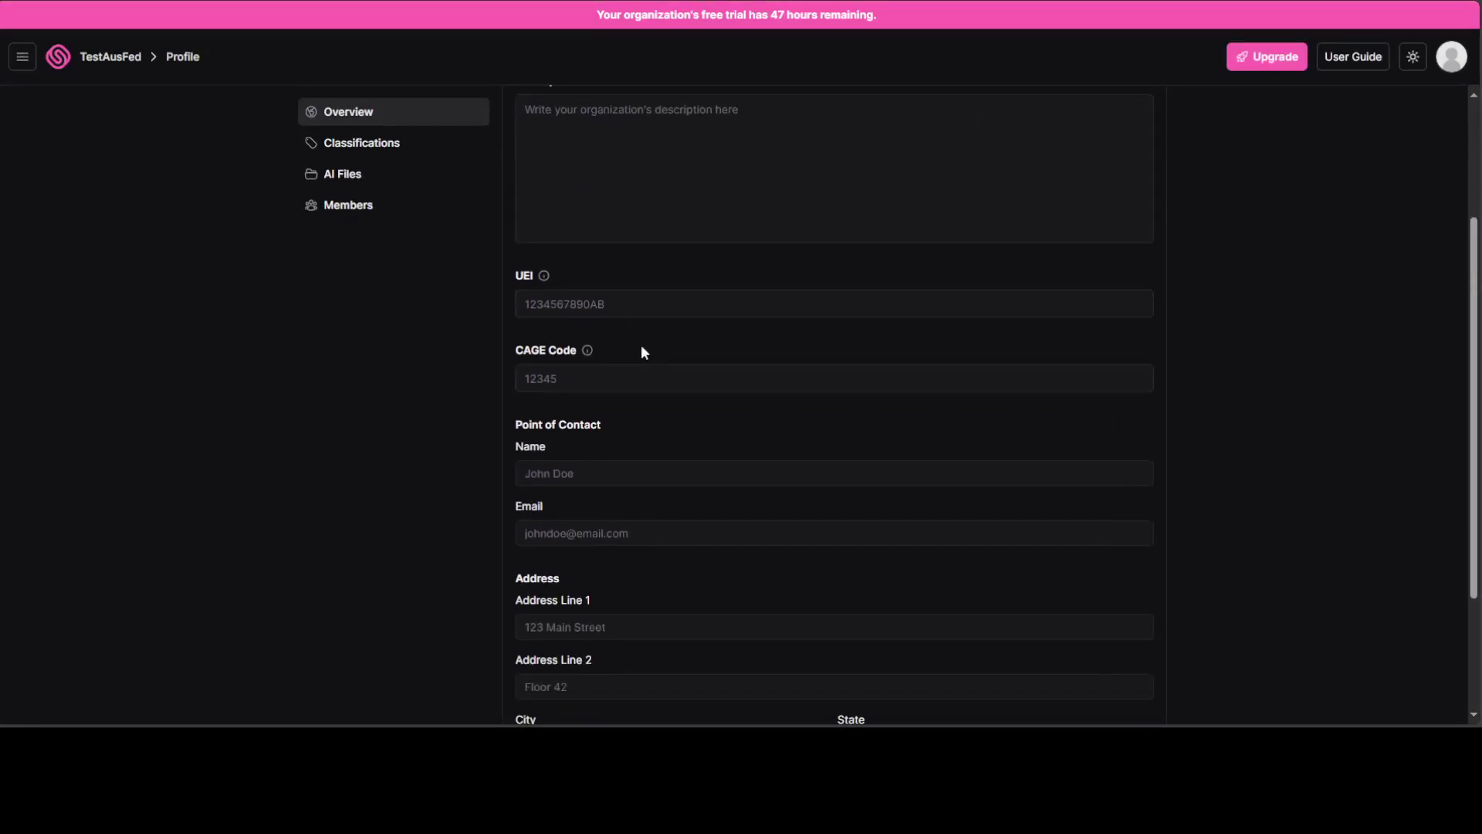
pyautogui.scroll(-3, 641, 347)
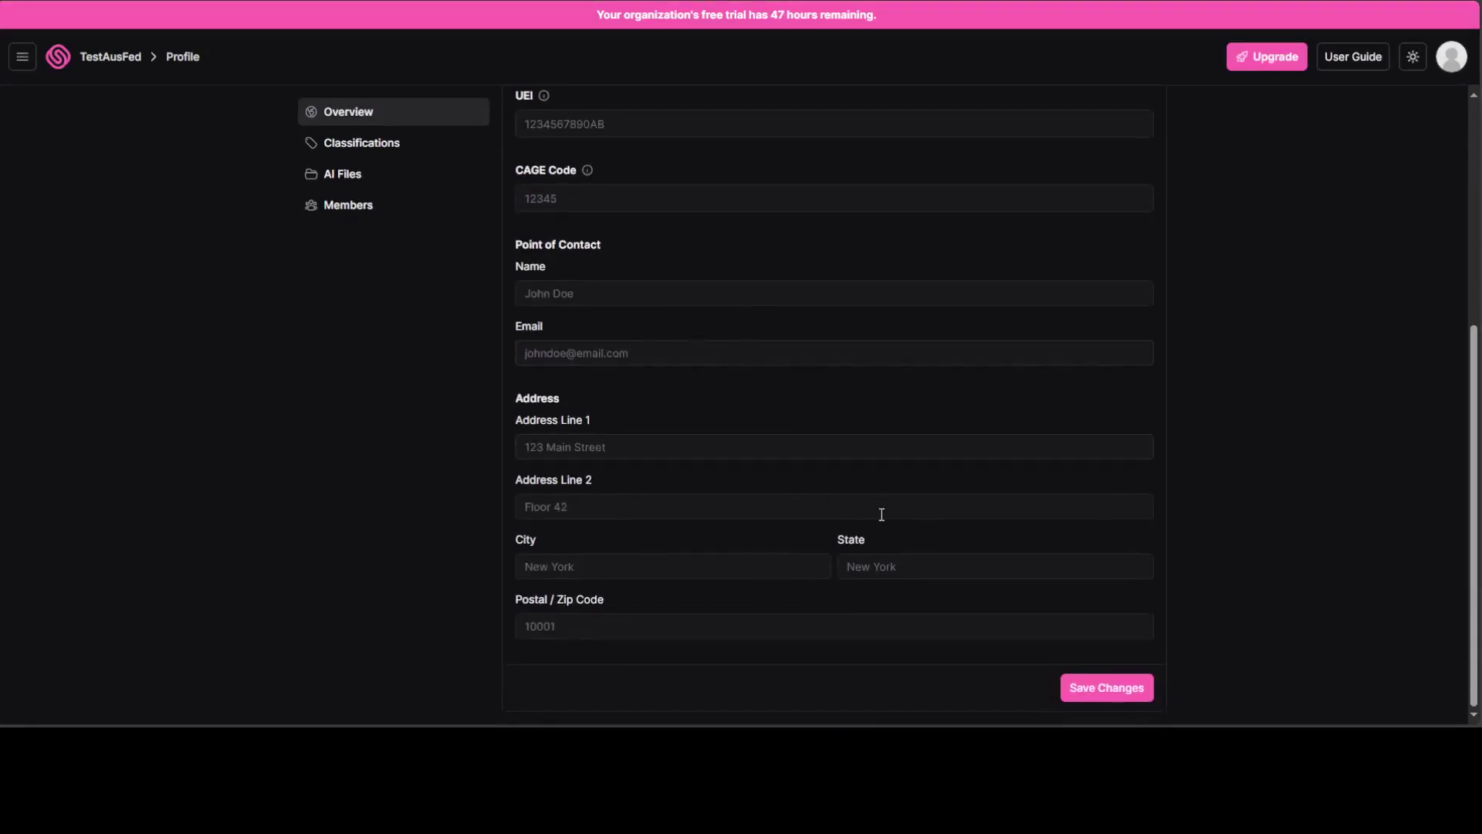
pyautogui.click(347, 173)
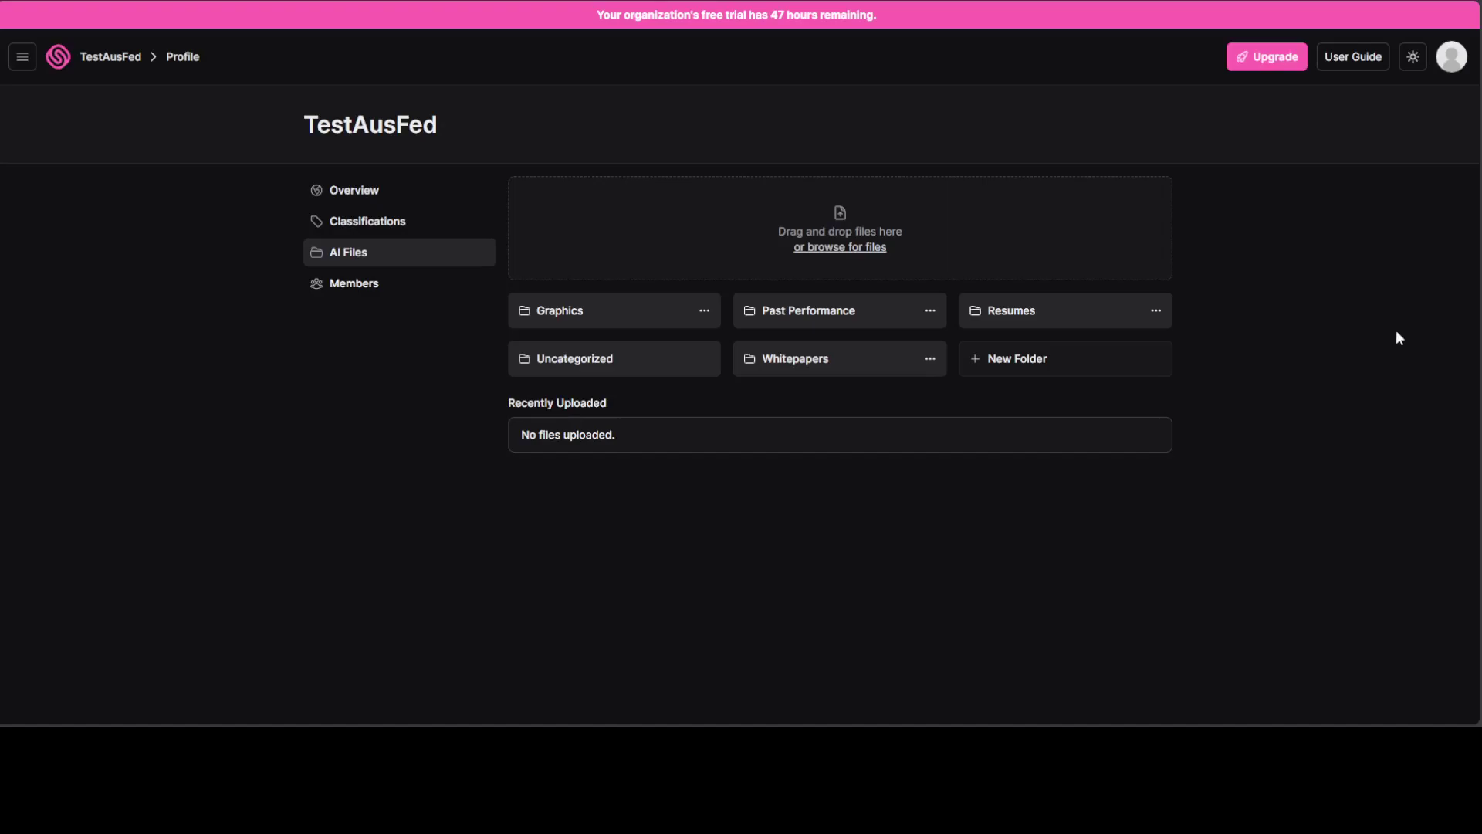
# Check the organization's Classifications, then return to Opportunities > Federal Contracts.
pyautogui.click(385, 225)
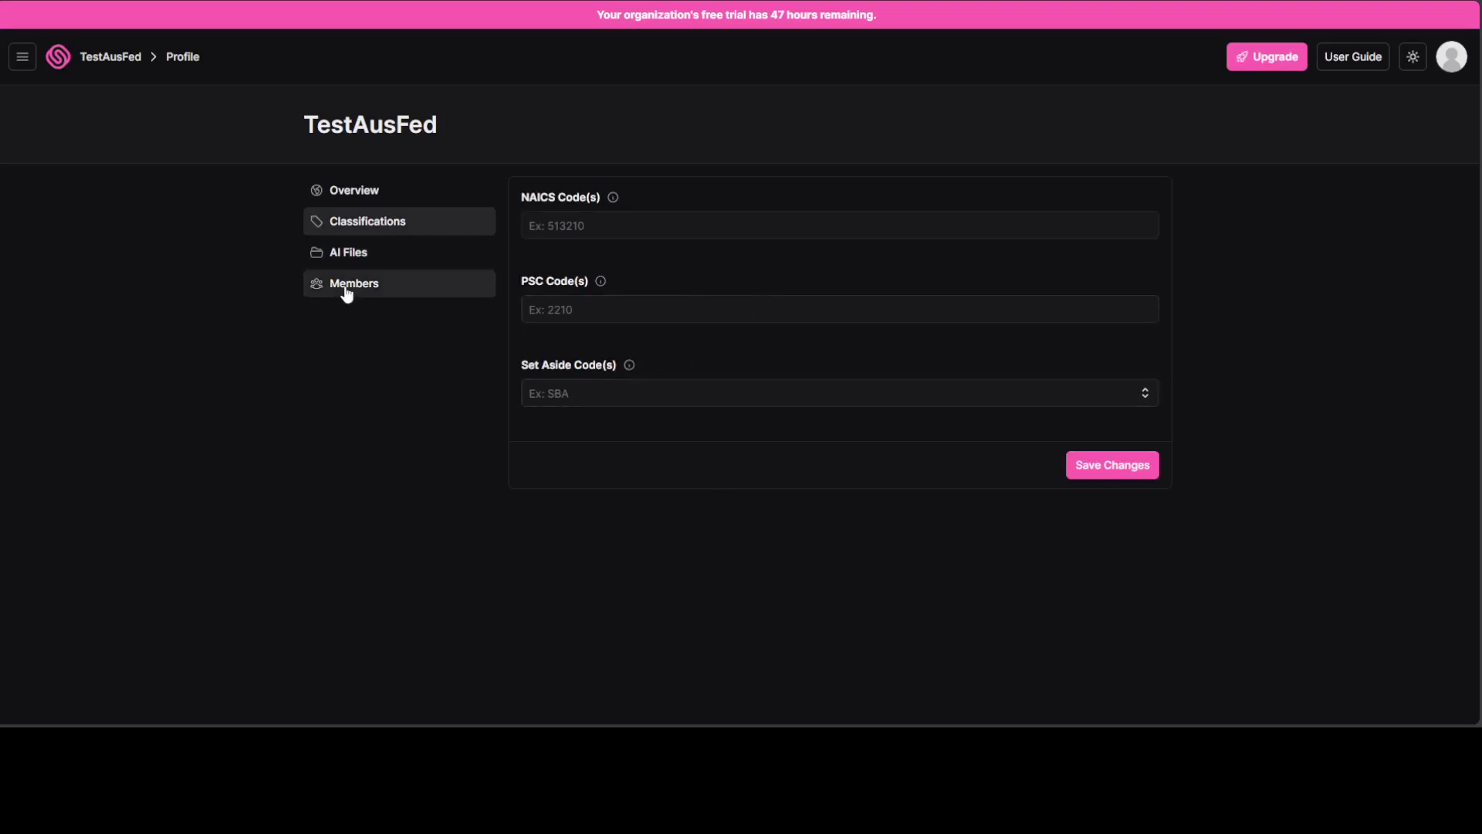
pyautogui.click(22, 57)
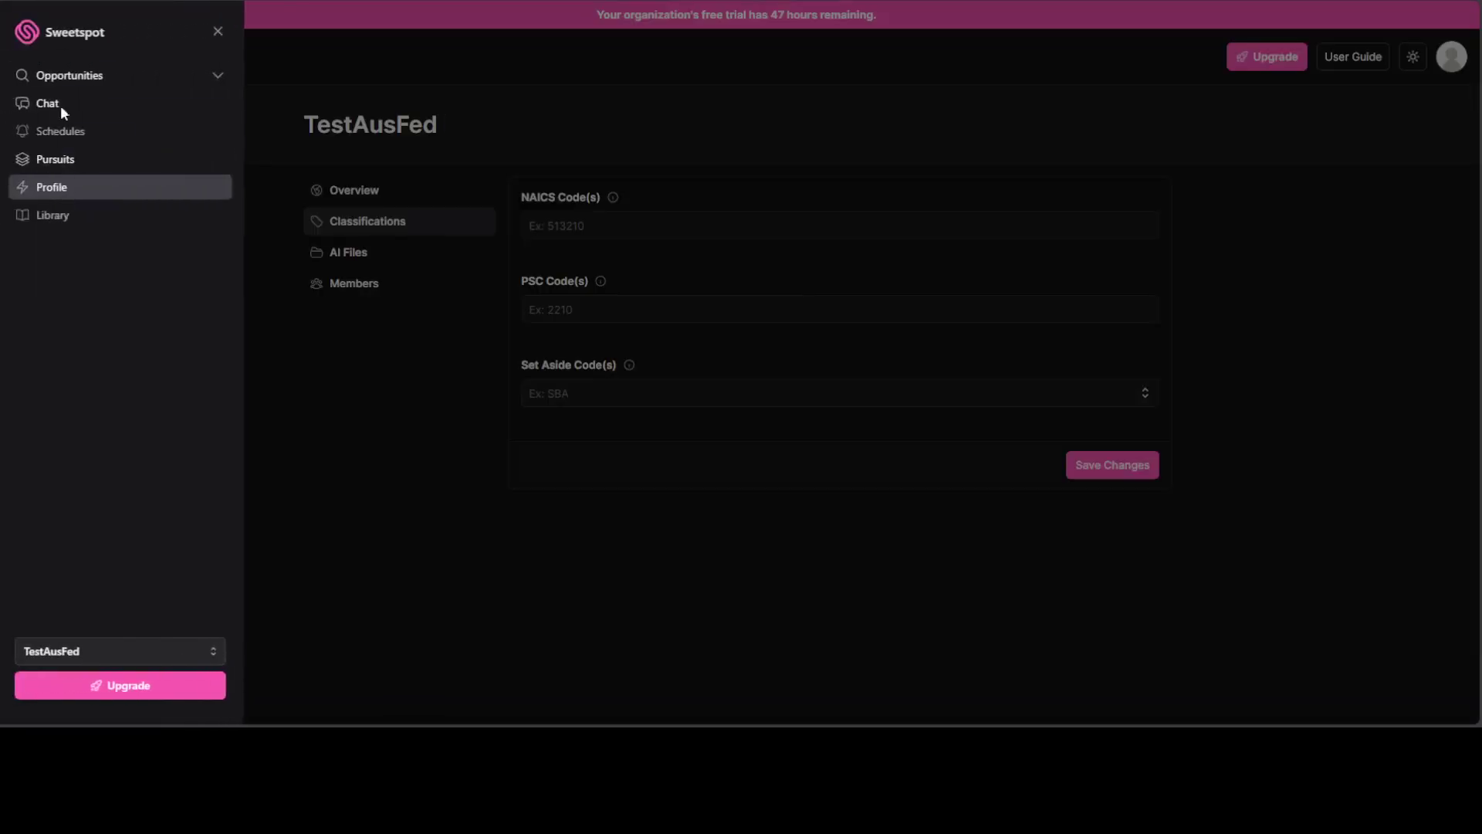
pyautogui.click(48, 74)
pyautogui.click(55, 113)
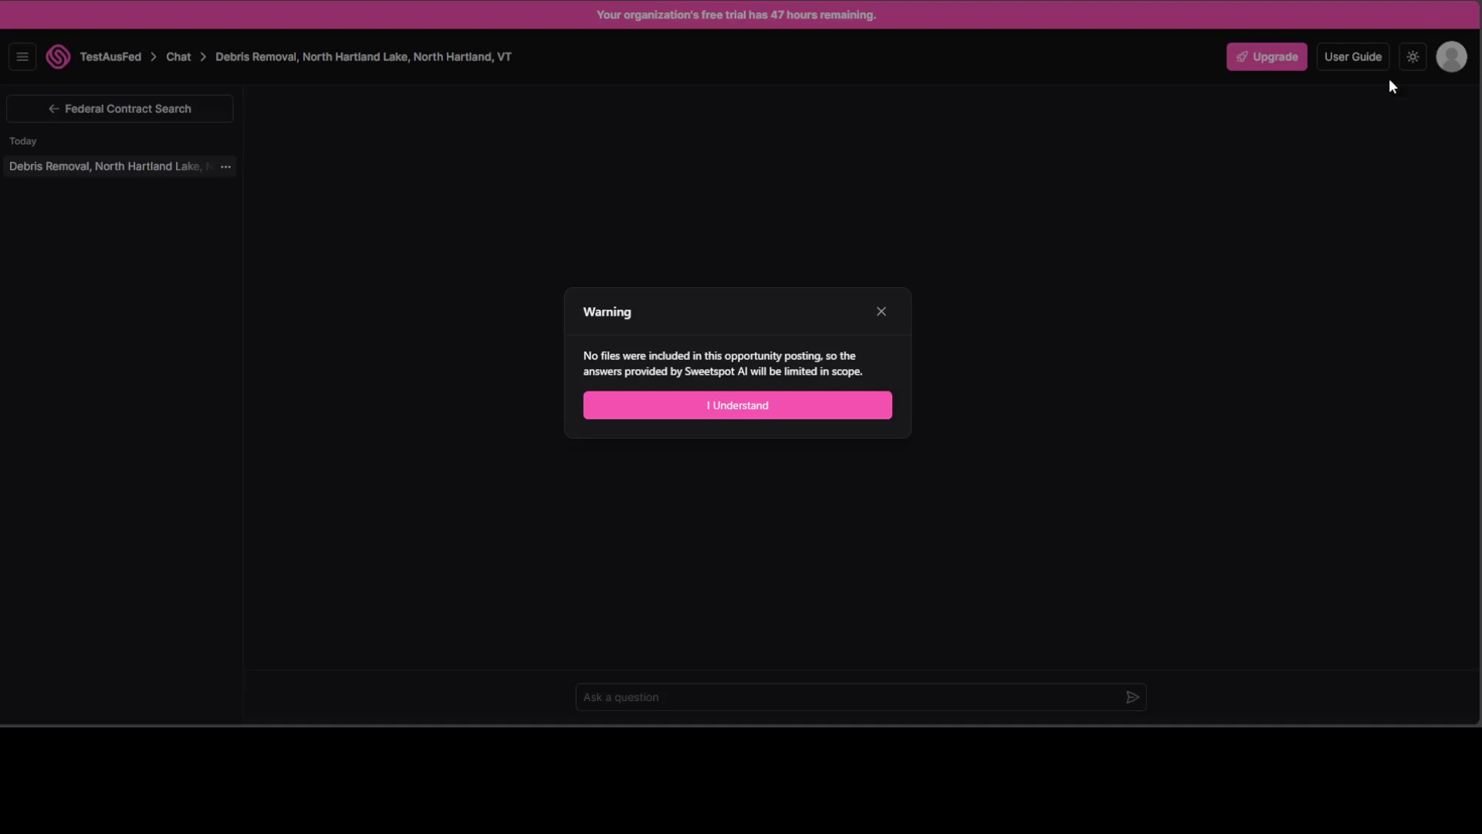
# Dismiss the missing-files warning and ask the AI, as a roof-cleaning and maintenance business, 'Should I bid on this project?'.
pyautogui.click(1067, 240)
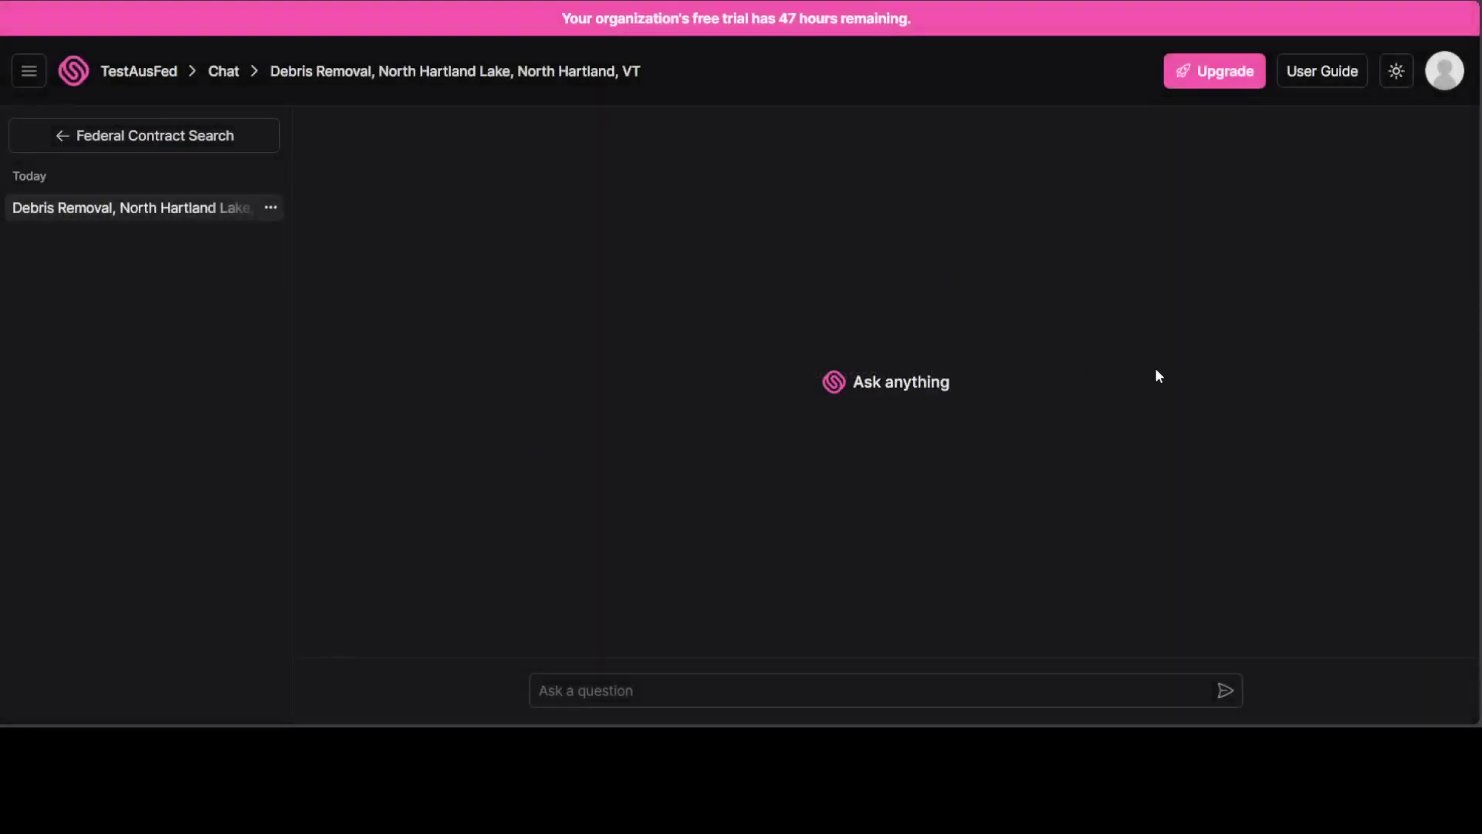
pyautogui.click(644, 695)
pyautogui.write('should I bid')
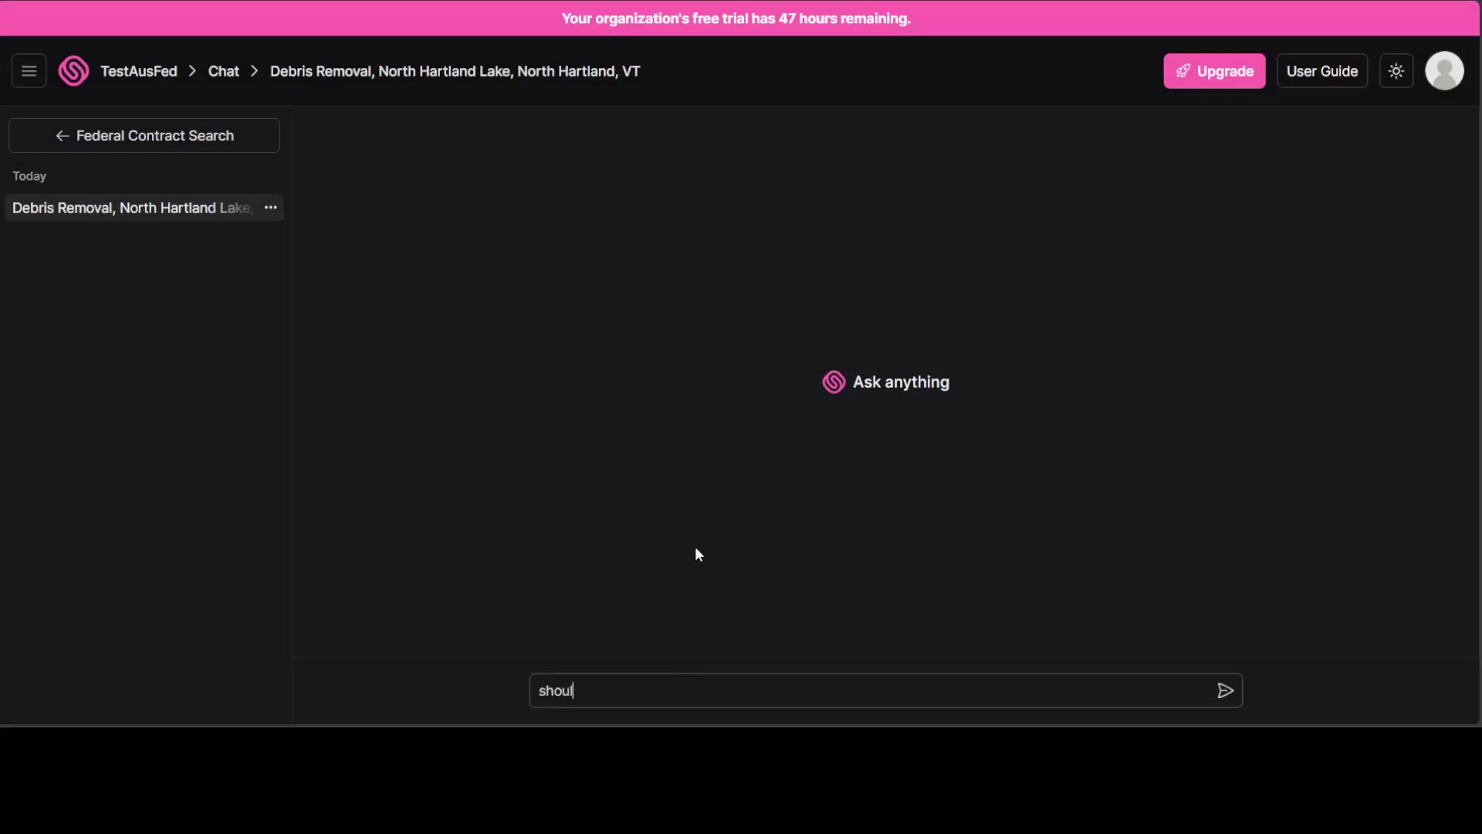
pyautogui.press('BackSpace')
pyautogui.press('BackSpace')
pyautogui.press('BackSpace')
pyautogui.press('BackSpace')
pyautogui.press('BackSpace')
pyautogui.press('BackSpace')
pyautogui.press('BackSpace')
pyautogui.press('BackSpace')
pyautogui.press('BackSpace')
pyautogui.press('BackSpace')
pyautogui.press('BackSpace')
pyautogui.press('BackSpace')
pyautogui.press('BackSpace')
pyautogui.write('My business relates to')
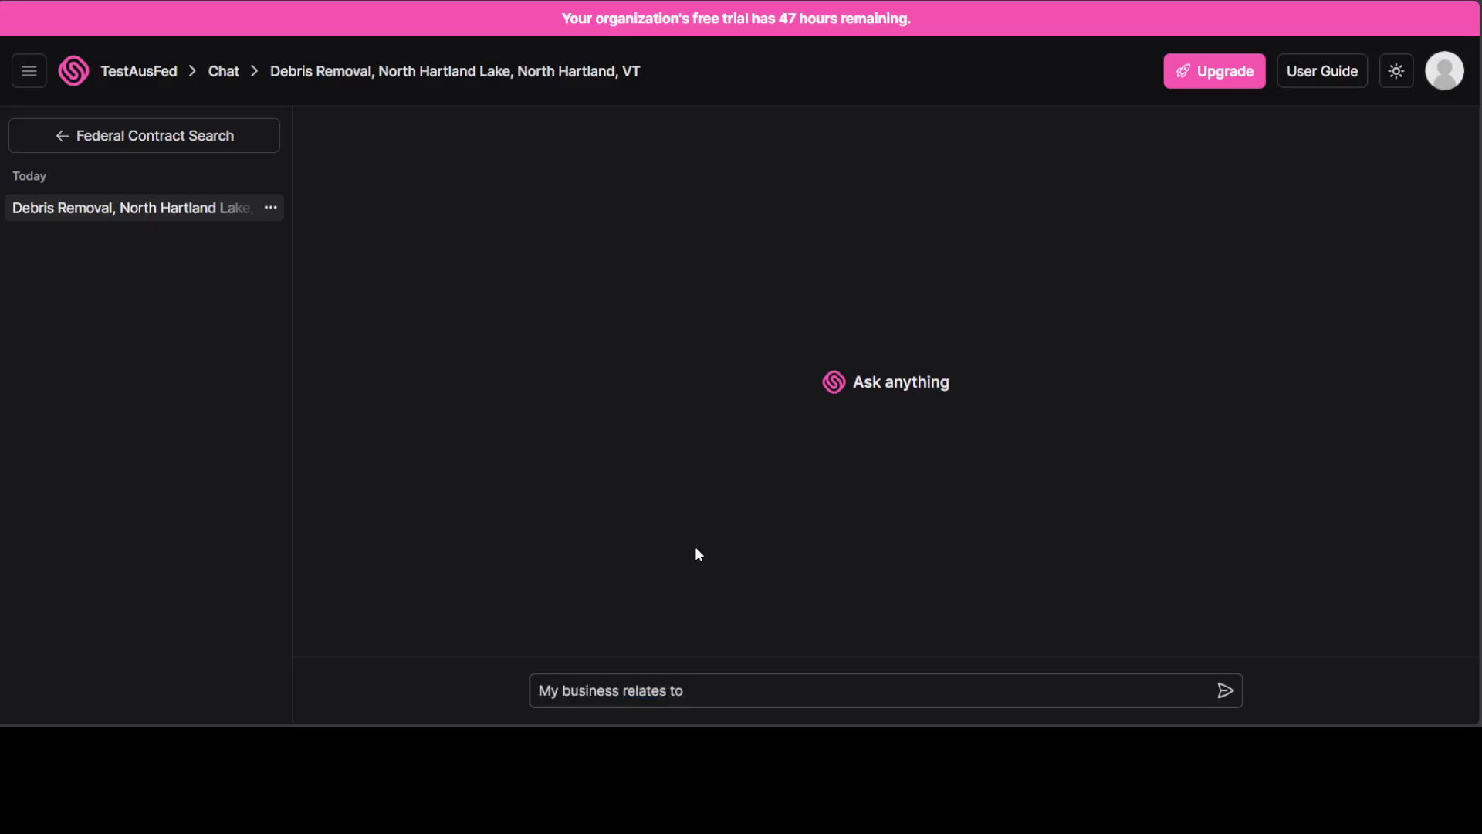
pyautogui.write(' roof cleaning, and gutt')
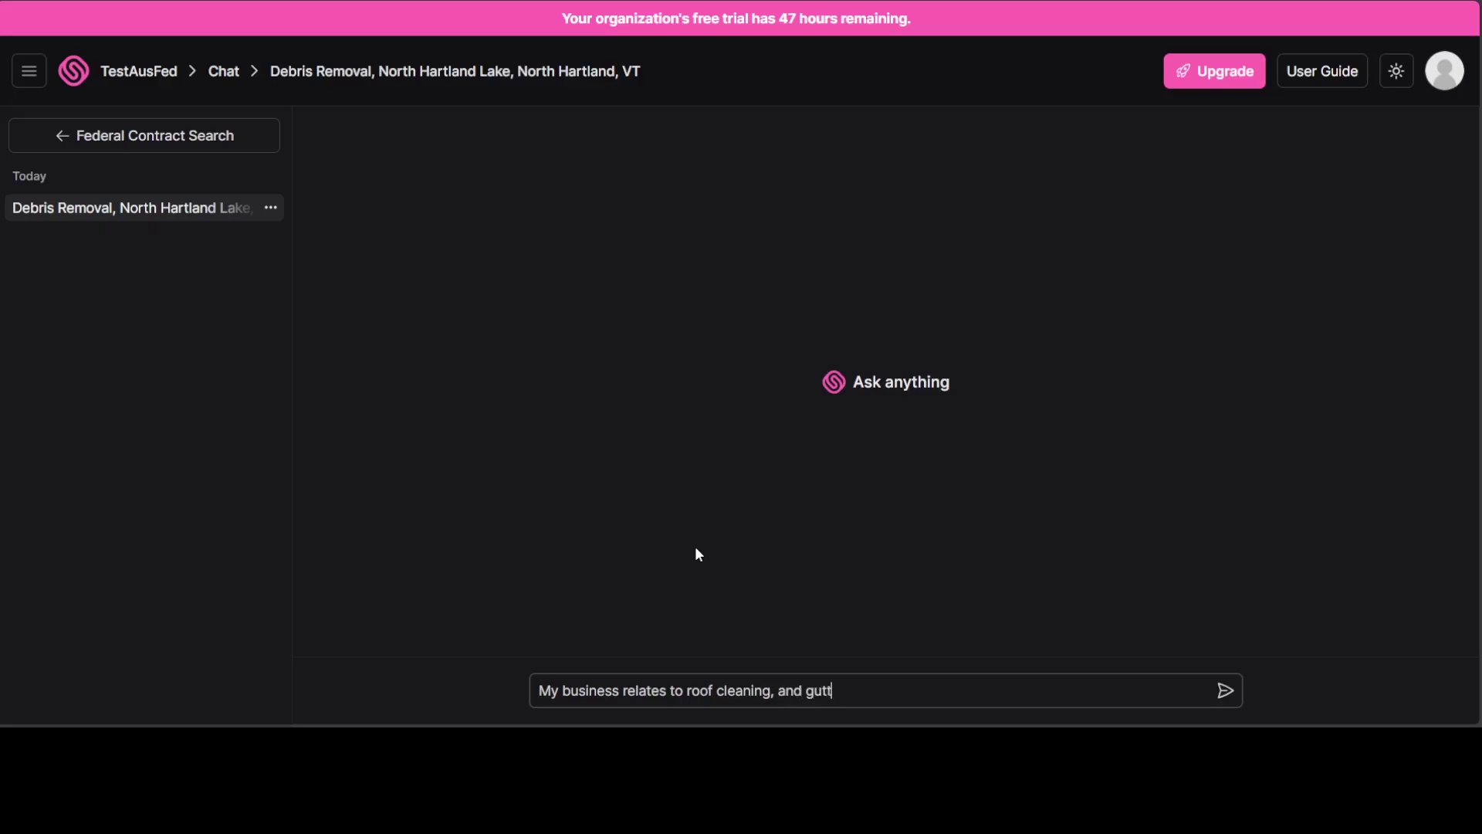
pyautogui.write('re red')
pyautogui.press('BackSpace')
pyautogui.press('BackSpace')
pyautogui.press('BackSpace')
pyautogui.press('BackSpace')
pyautogui.press('BackSpace')
pyautogui.press('BackSpace')
pyautogui.write('er')
pyautogui.press('BackSpace')
pyautogui.press('BackSpace')
pyautogui.press('BackSpace')
pyautogui.press('BackSpace')
pyautogui.press('BackSpace')
pyautogui.press('BackSpace')
pyautogui.press('BackSpace')
pyautogui.press('BackSpace')
pyautogui.write('general cle')
pyautogui.press('BackSpace')
pyautogui.press('BackSpace')
pyautogui.press('BackSpace')
pyautogui.write('ama')
pyautogui.press('BackSpace')
pyautogui.press('BackSpace')
pyautogui.press('BackSpace')
pyautogui.write('maint')
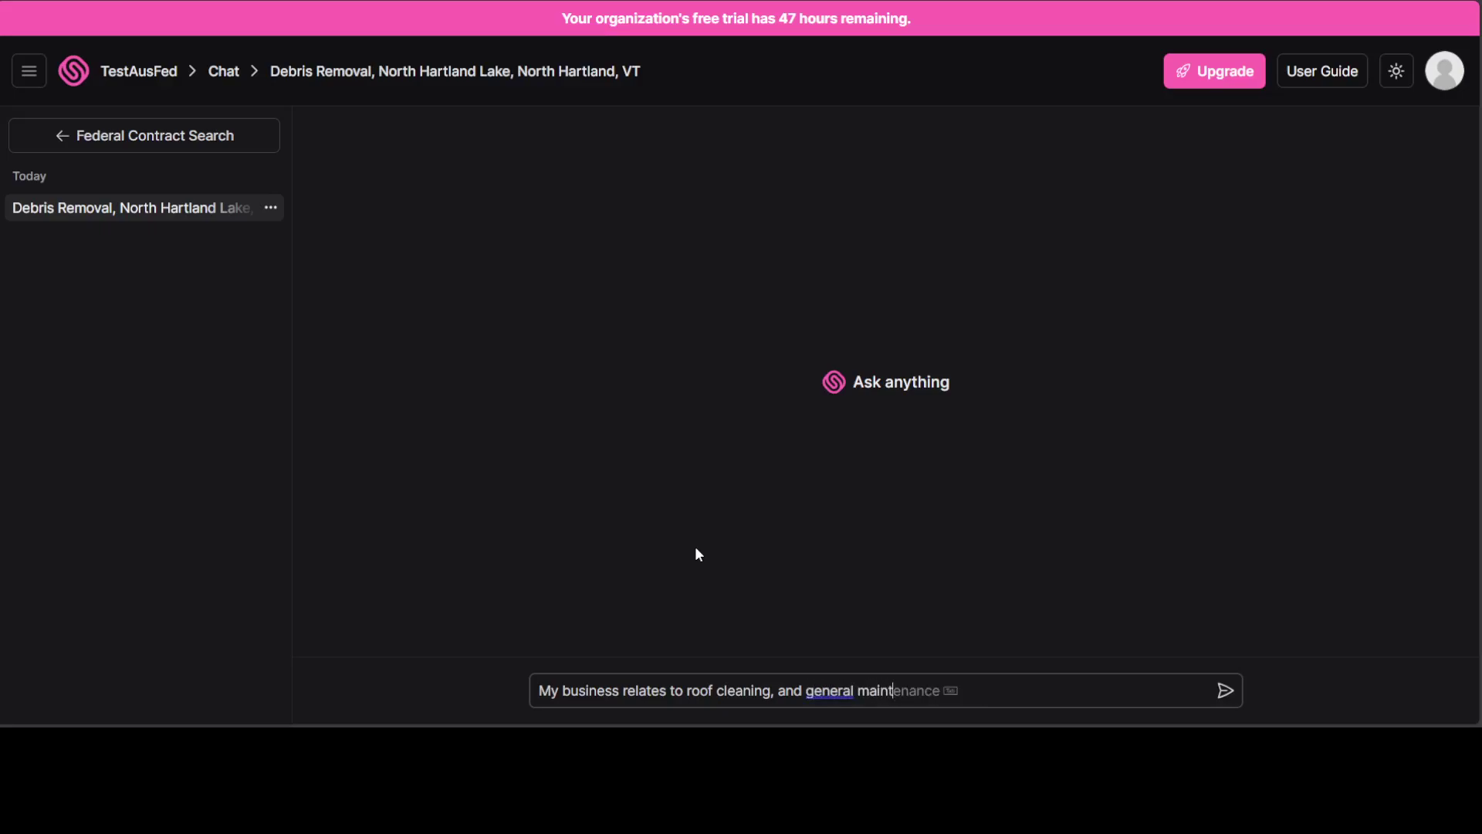
pyautogui.write('enance. Should I bid')
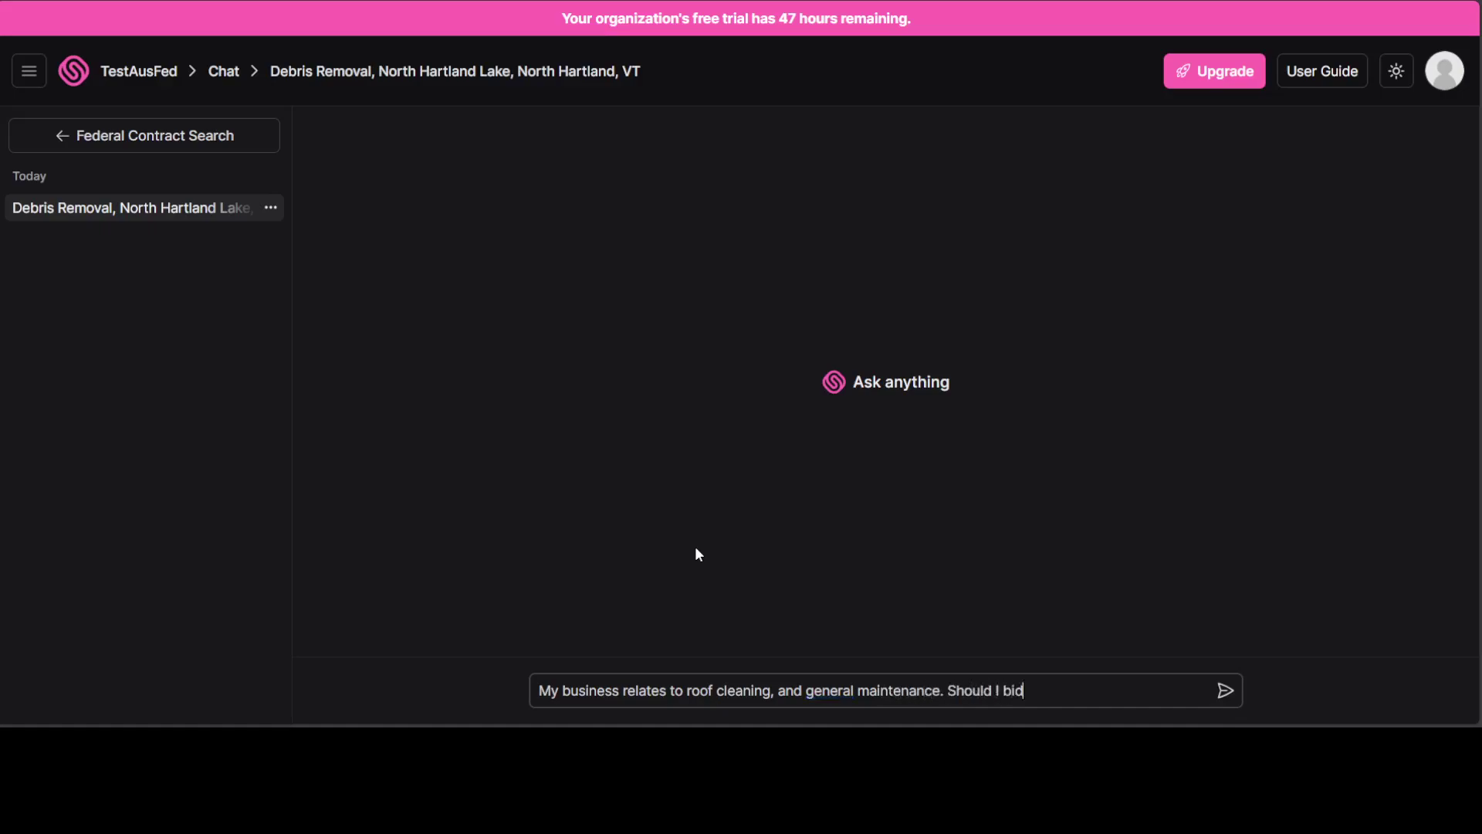
pyautogui.write(' on this project?')
pyautogui.press('Return')
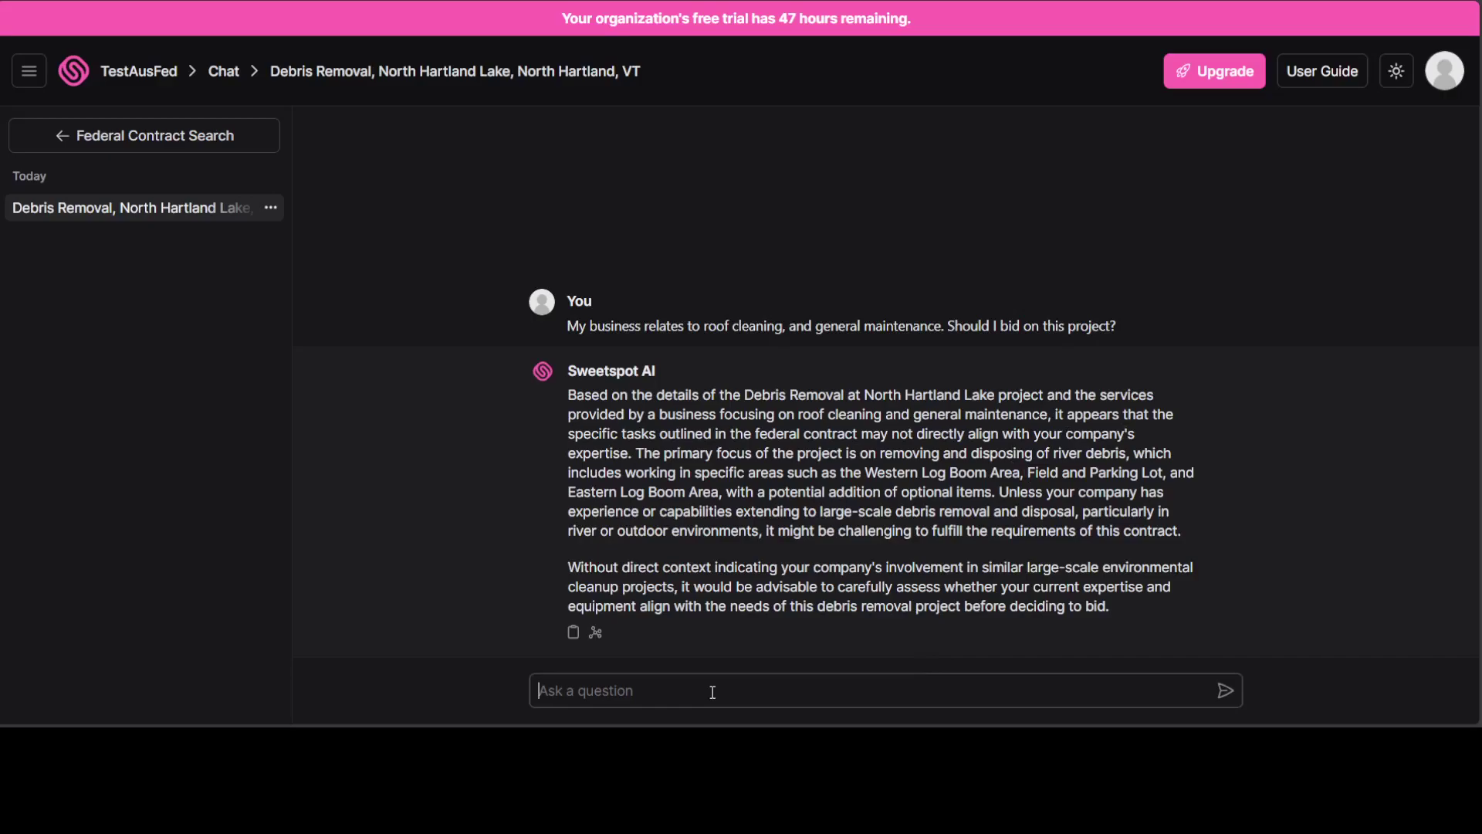
# Send the follow-up 'I have done river cleaning in the past in another state, should I bid'.
pyautogui.write('I have done river')
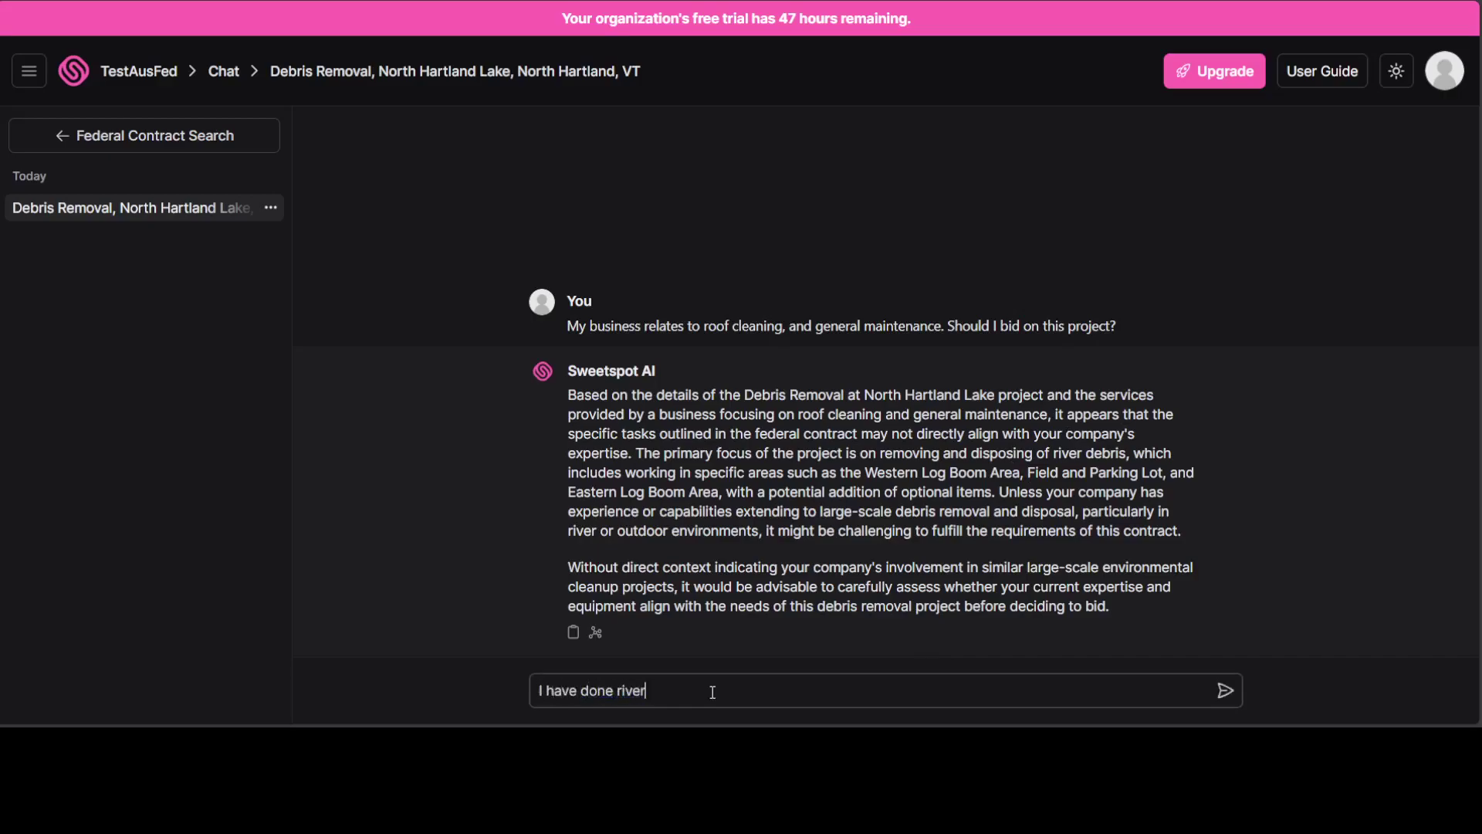
pyautogui.write(' cleaning in the past in another state')
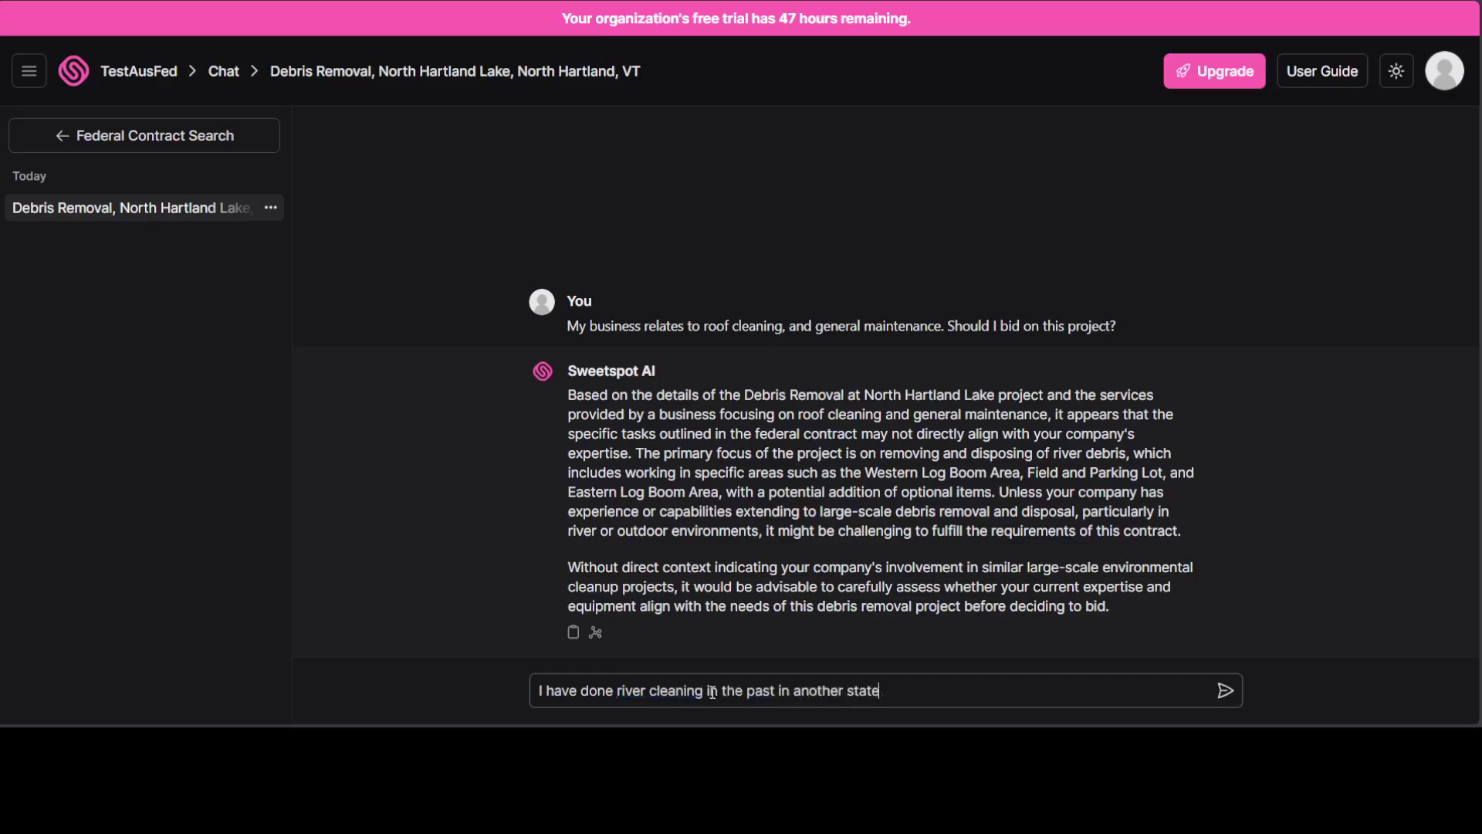
pyautogui.write(', should I ')
pyautogui.write('bid')
pyautogui.press('Return')
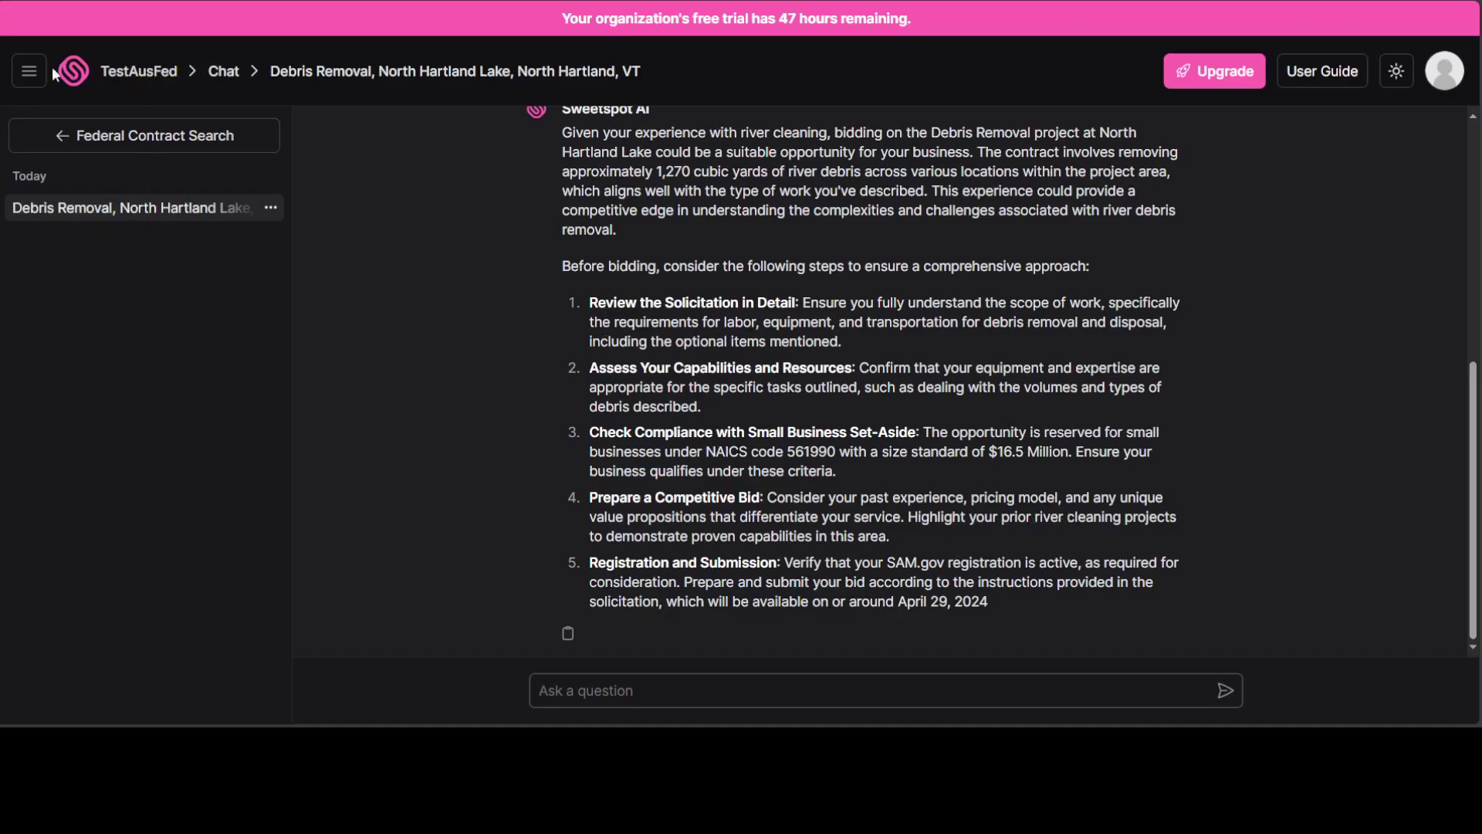
pyautogui.click(29, 71)
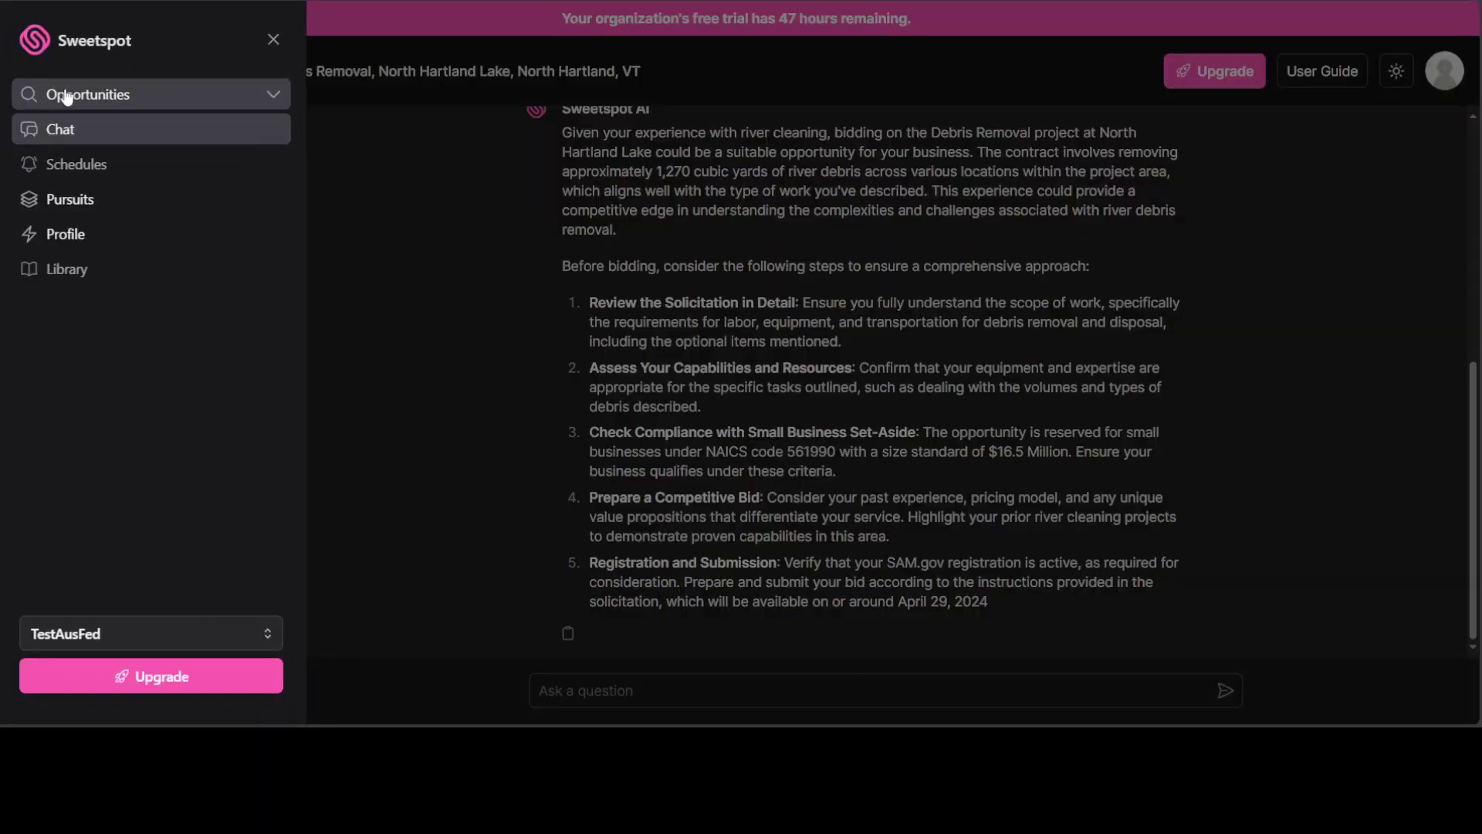
# Create pursuit 'test' due April 16, 2024, assigned to me, with status Awaiting Award.
pyautogui.click(71, 200)
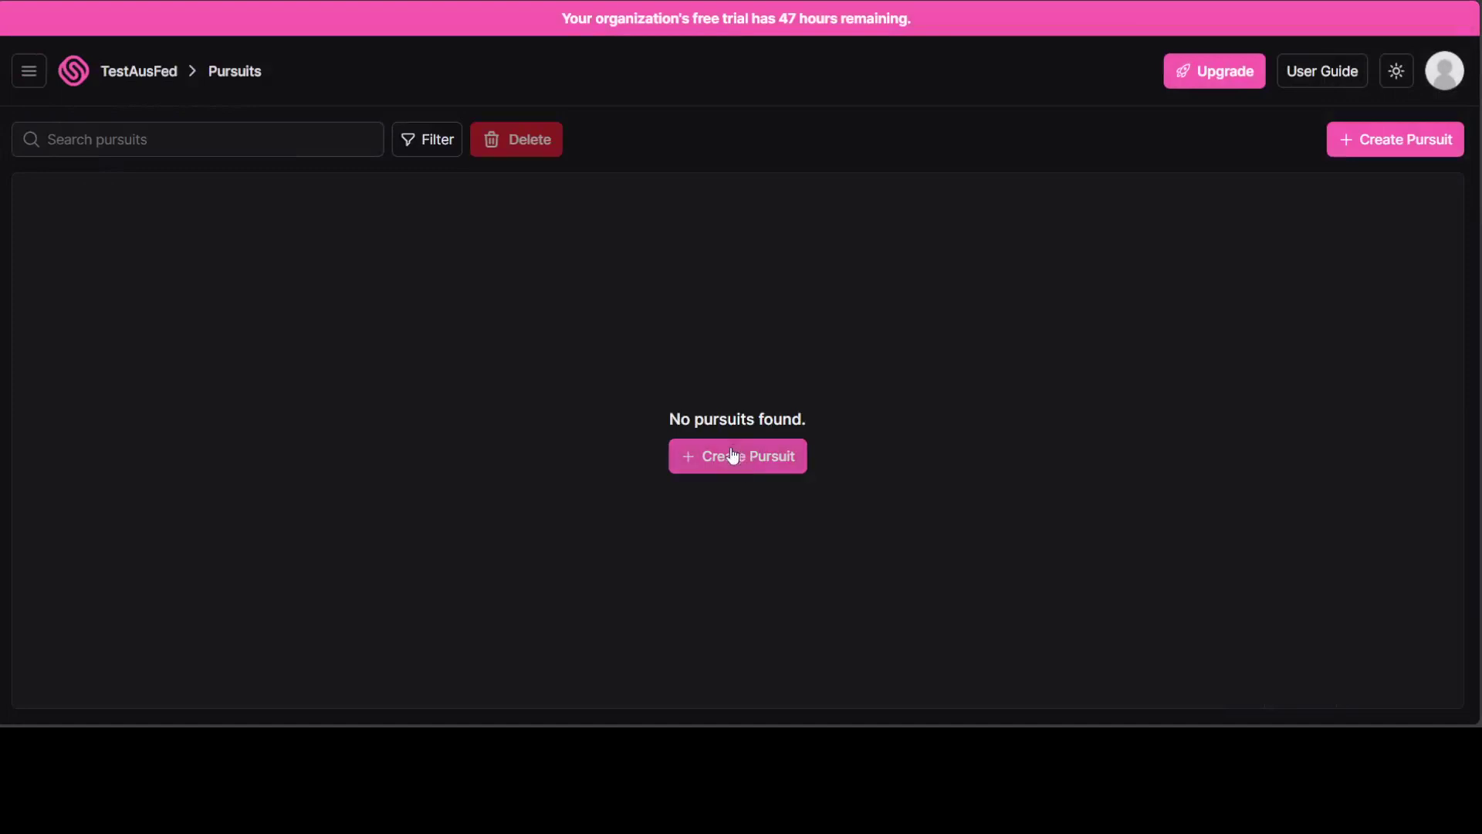
pyautogui.click(729, 459)
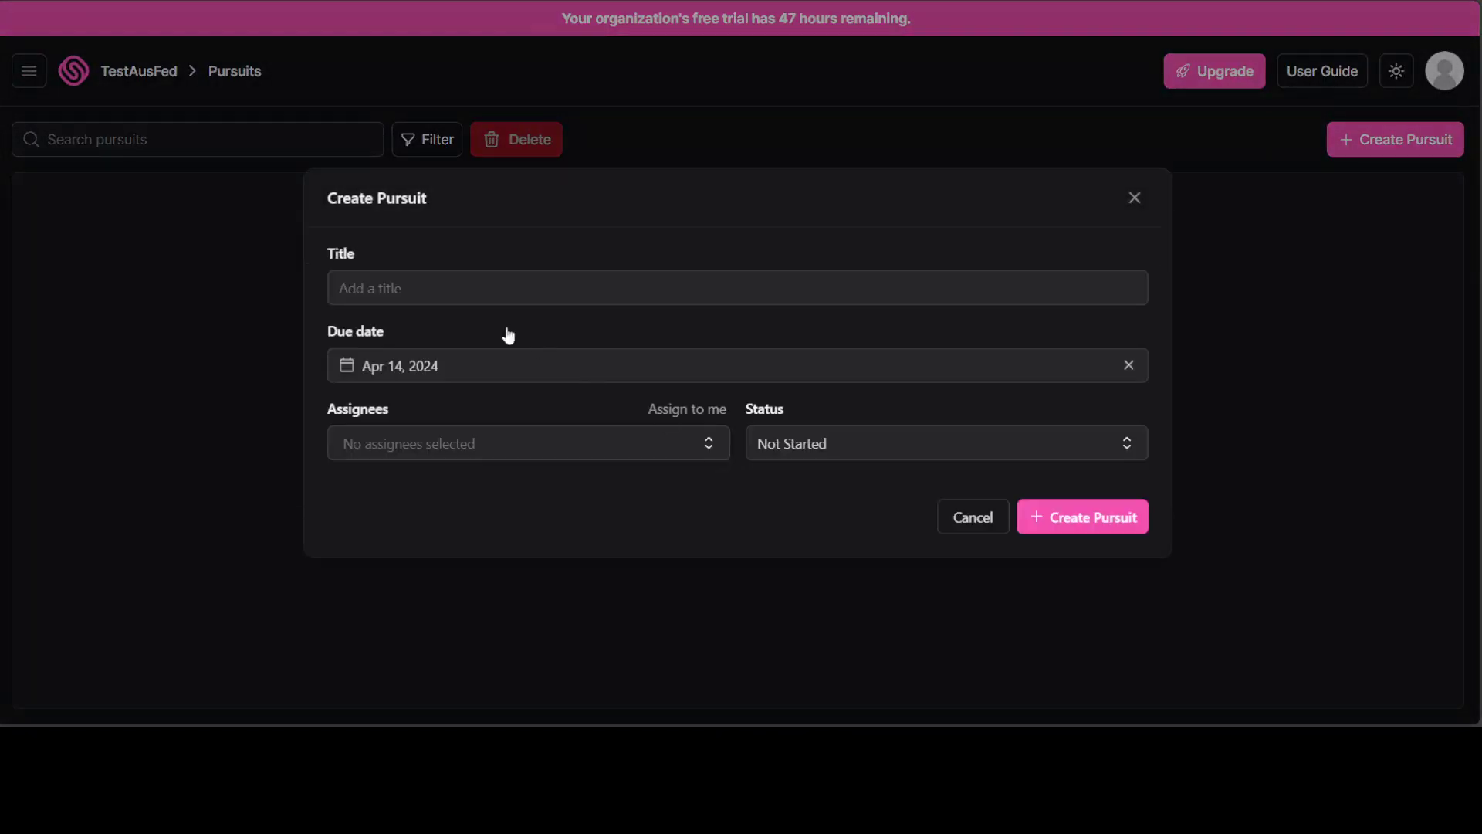
pyautogui.write('test')
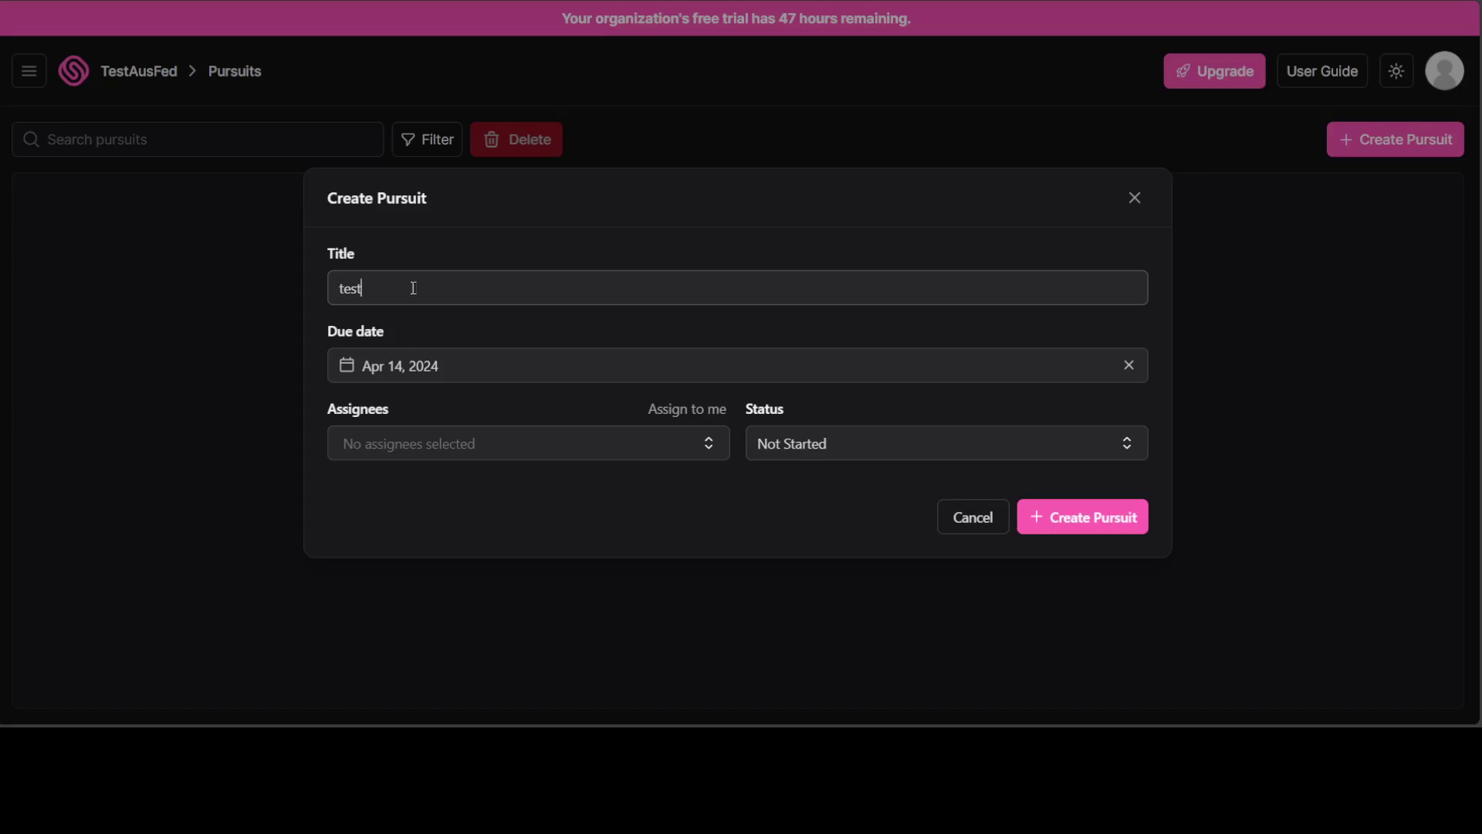
pyautogui.click(516, 371)
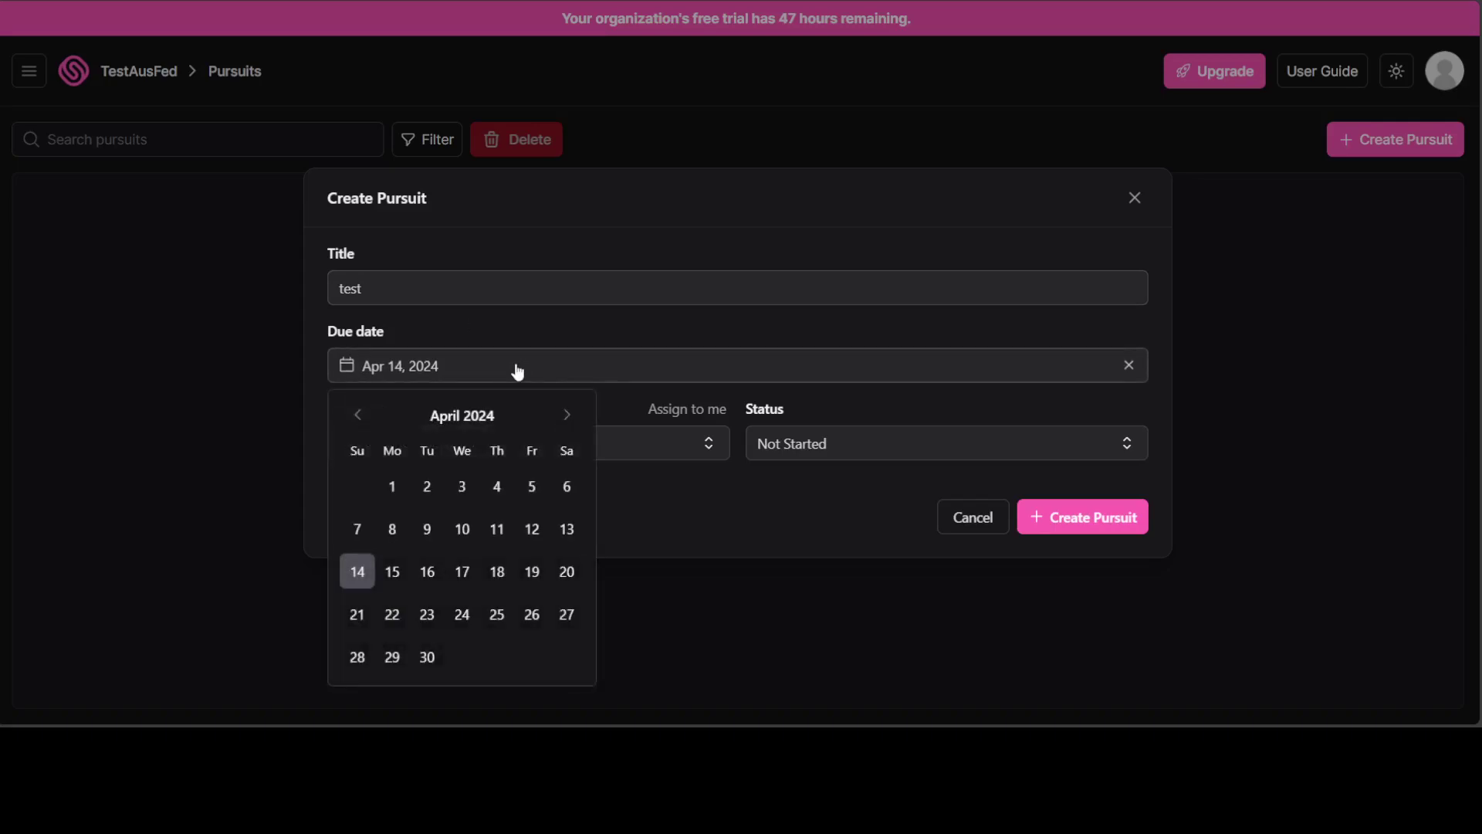
pyautogui.click(425, 572)
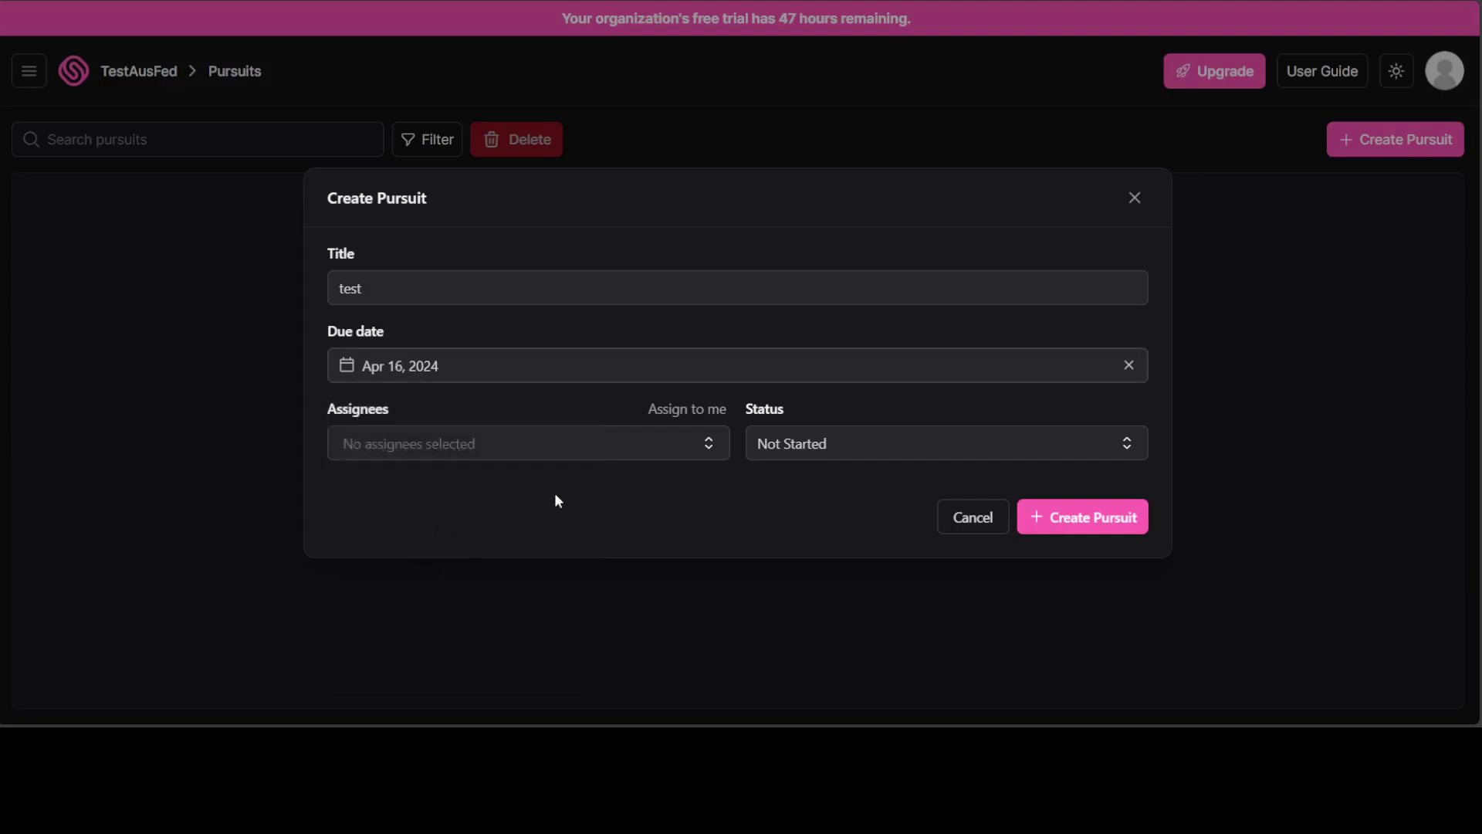
pyautogui.click(694, 415)
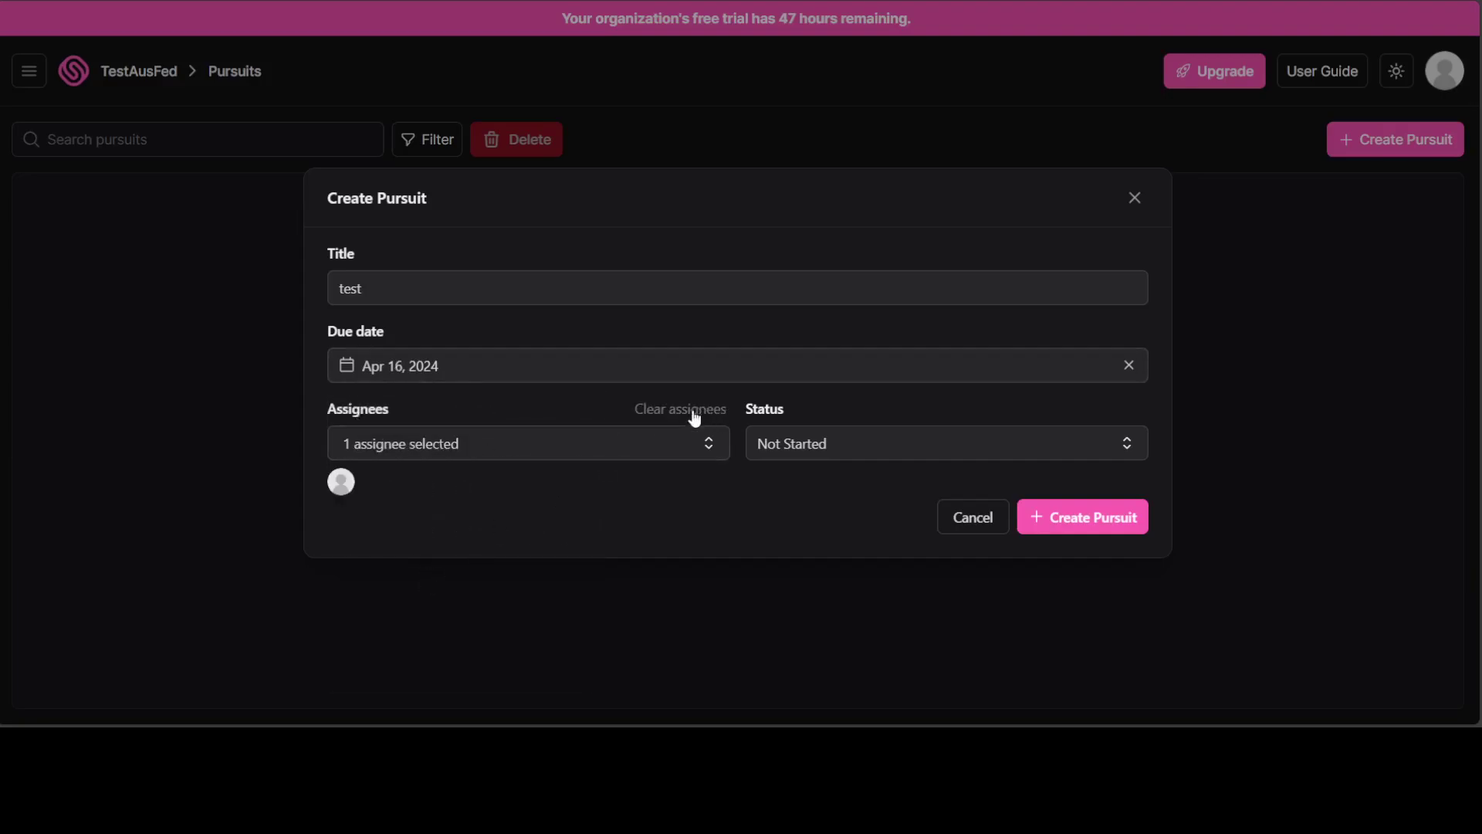
pyautogui.click(865, 453)
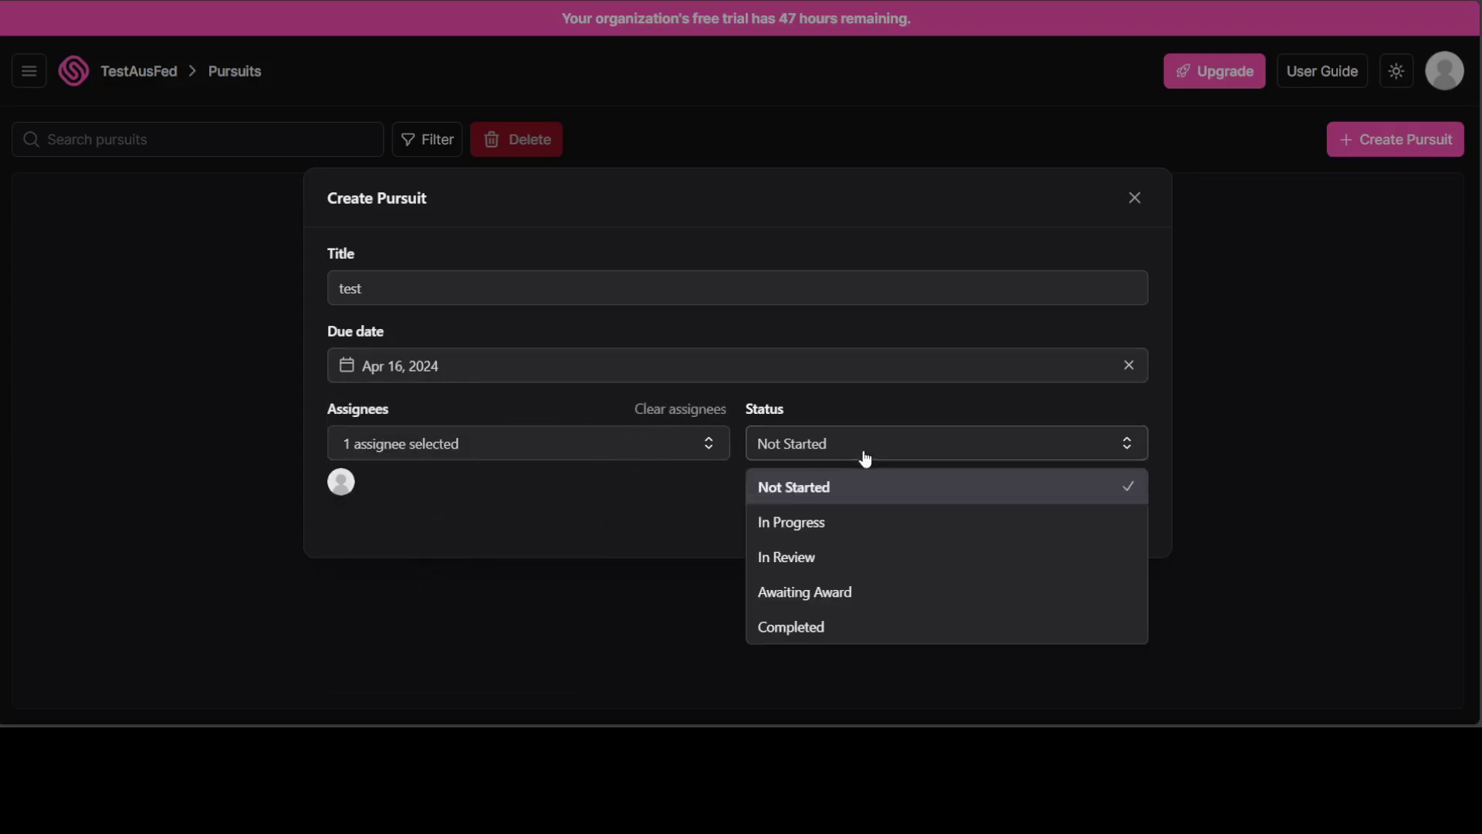
pyautogui.click(847, 602)
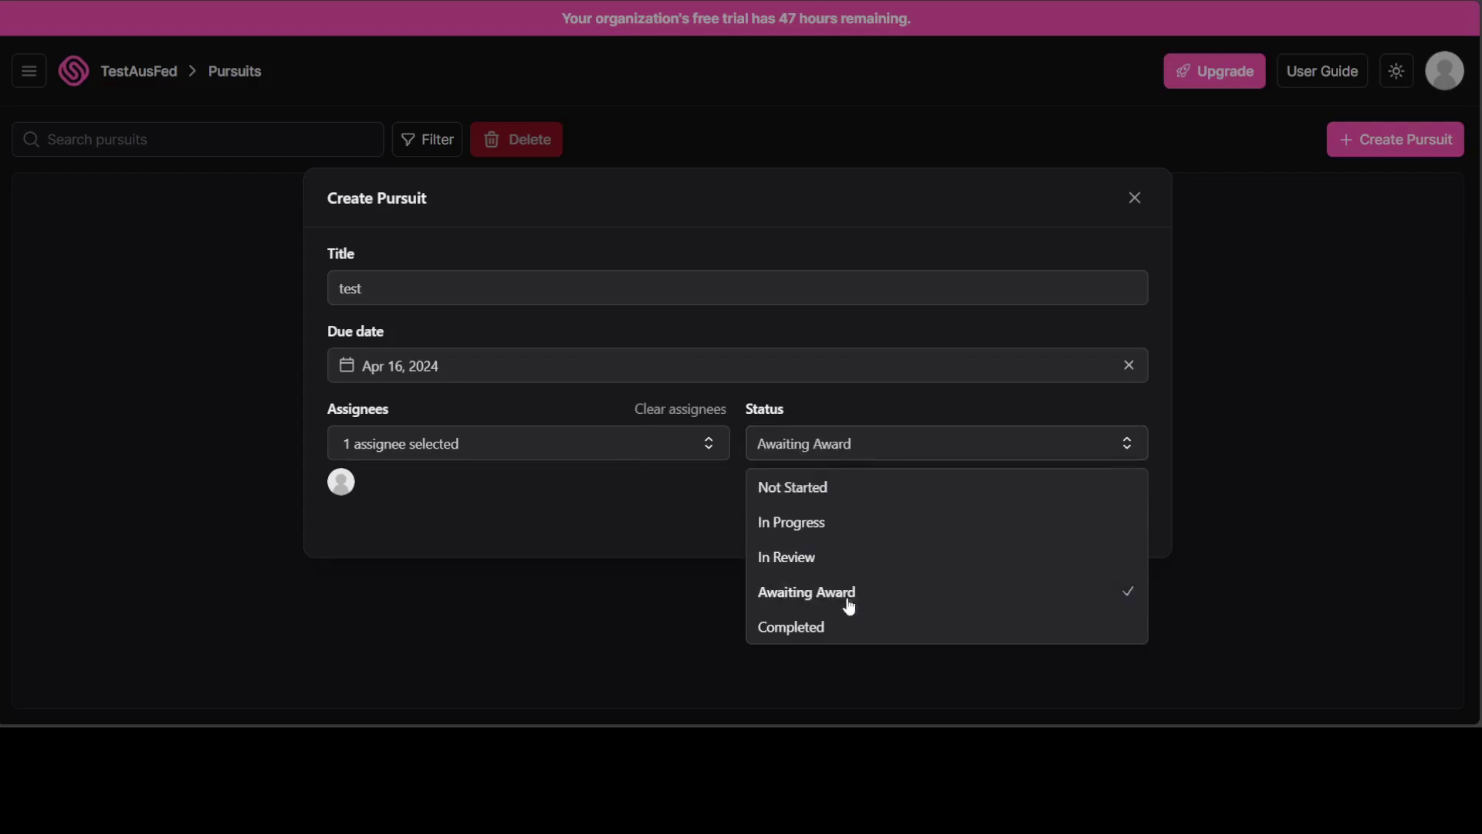
pyautogui.click(1085, 524)
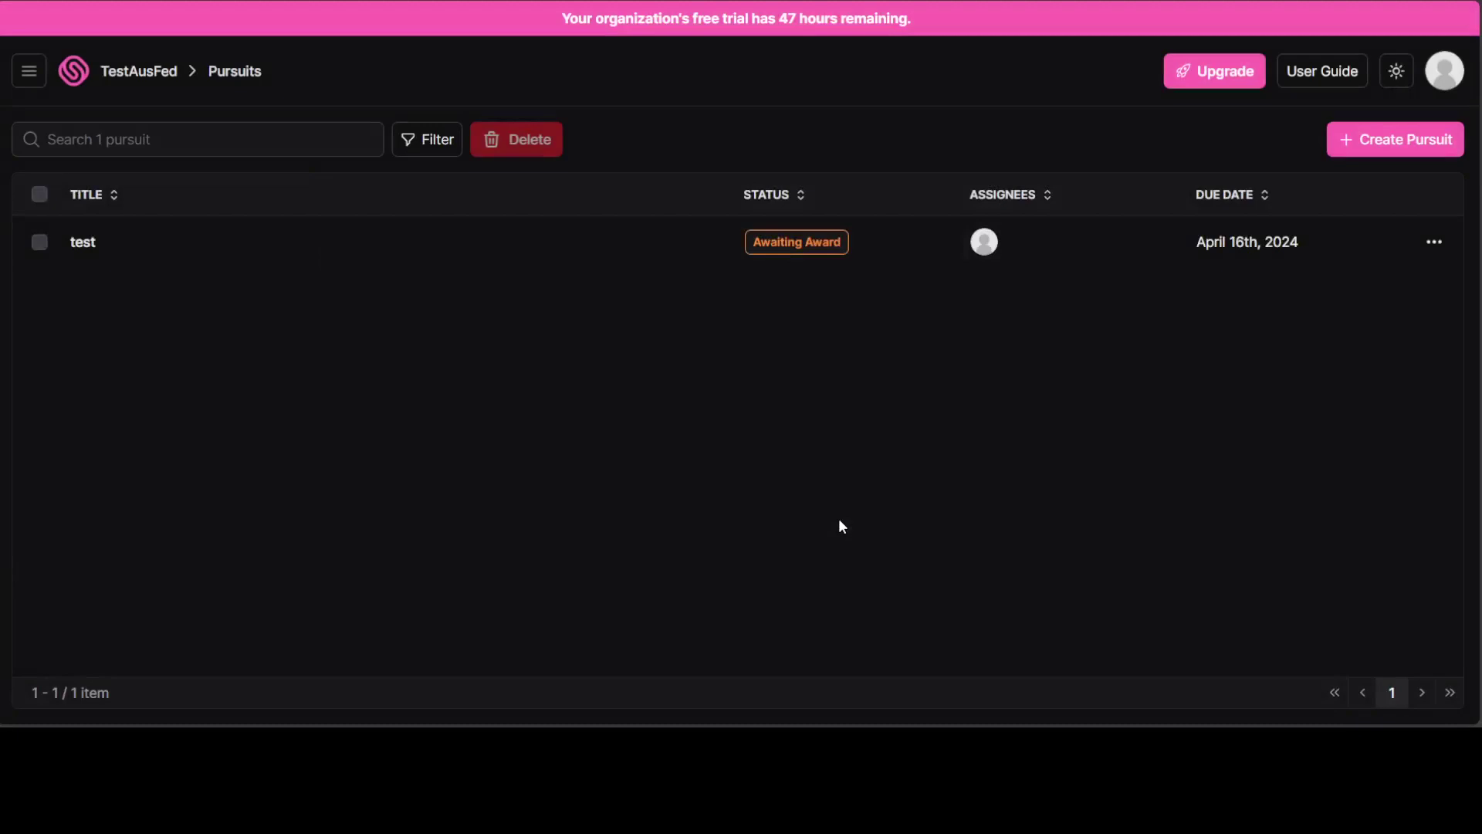
# View the test pursuit's Edit/Delete options without choosing one, then open the Upgrade pricing page.
pyautogui.click(1434, 243)
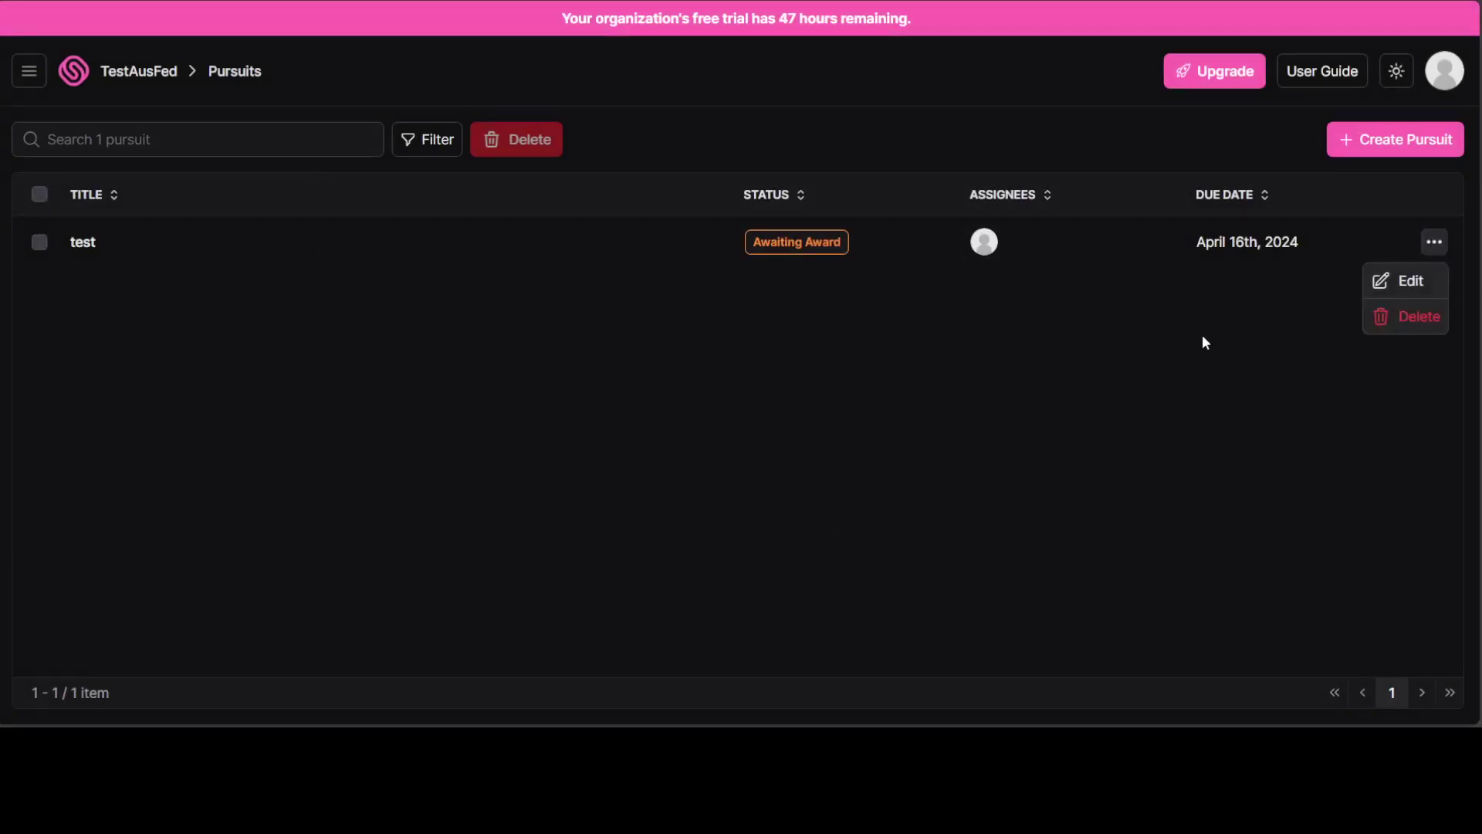
pyautogui.click(1254, 302)
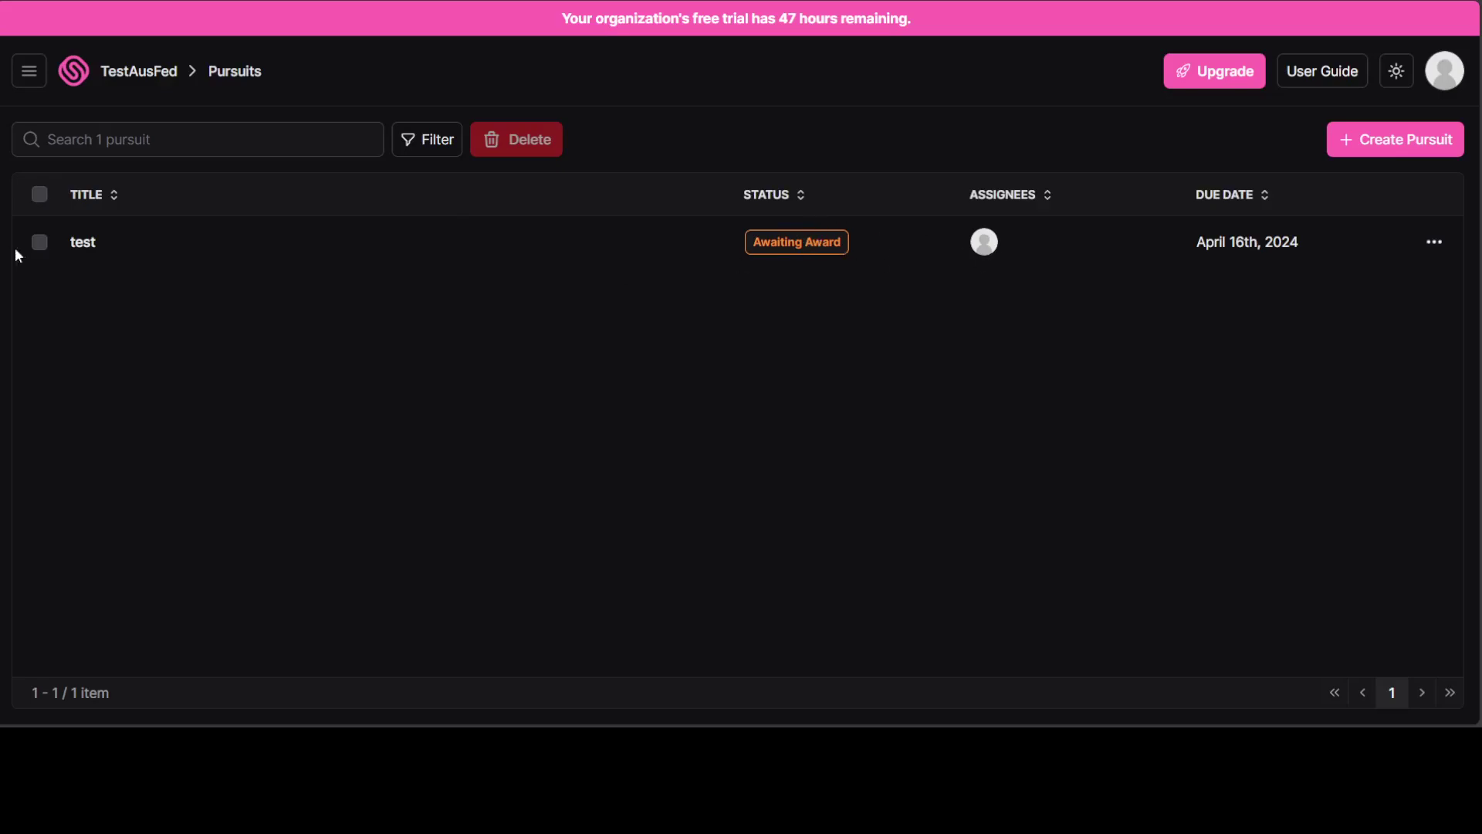
pyautogui.click(29, 71)
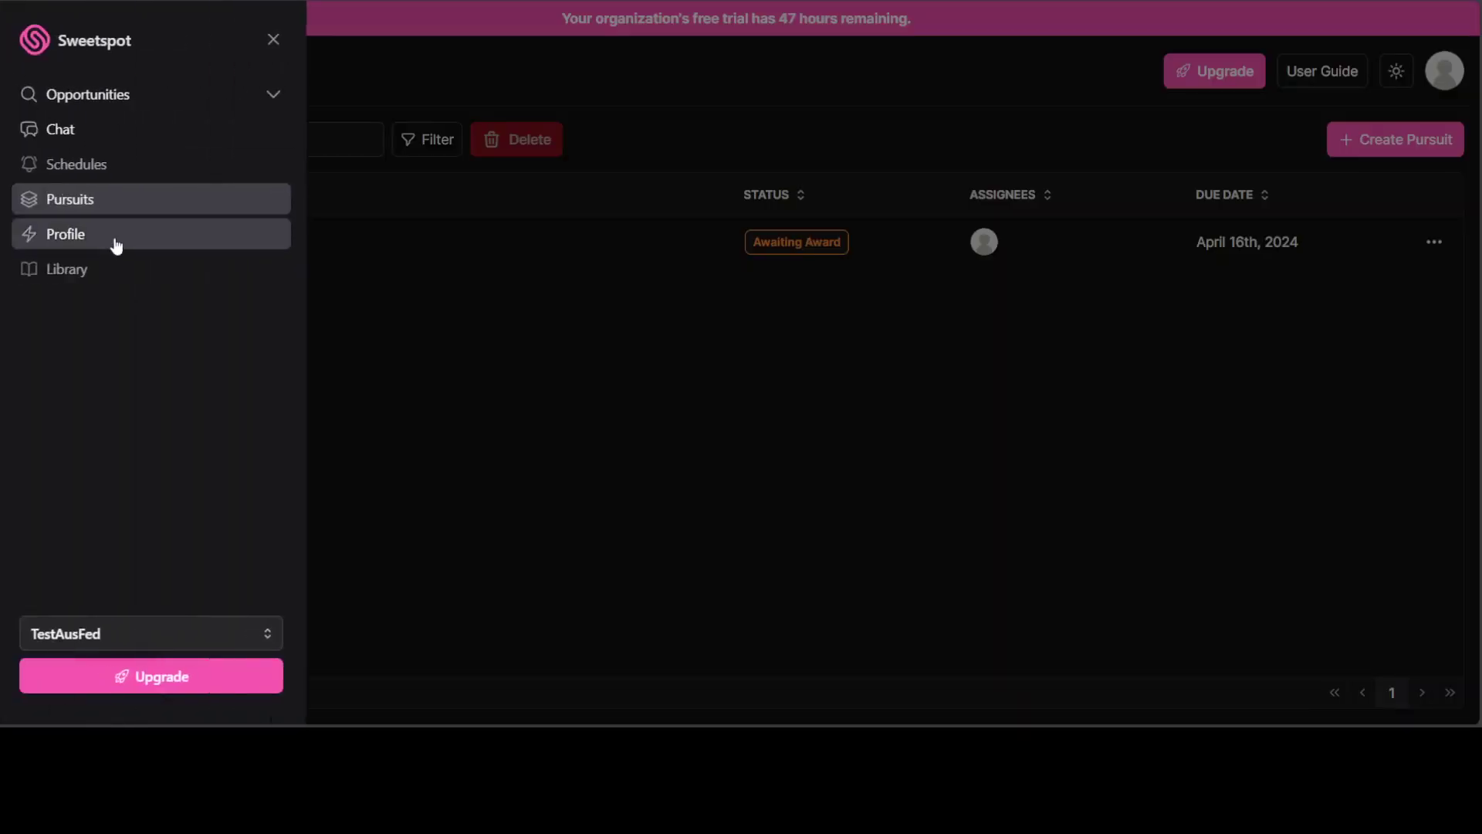
pyautogui.moveTo(84, 272)
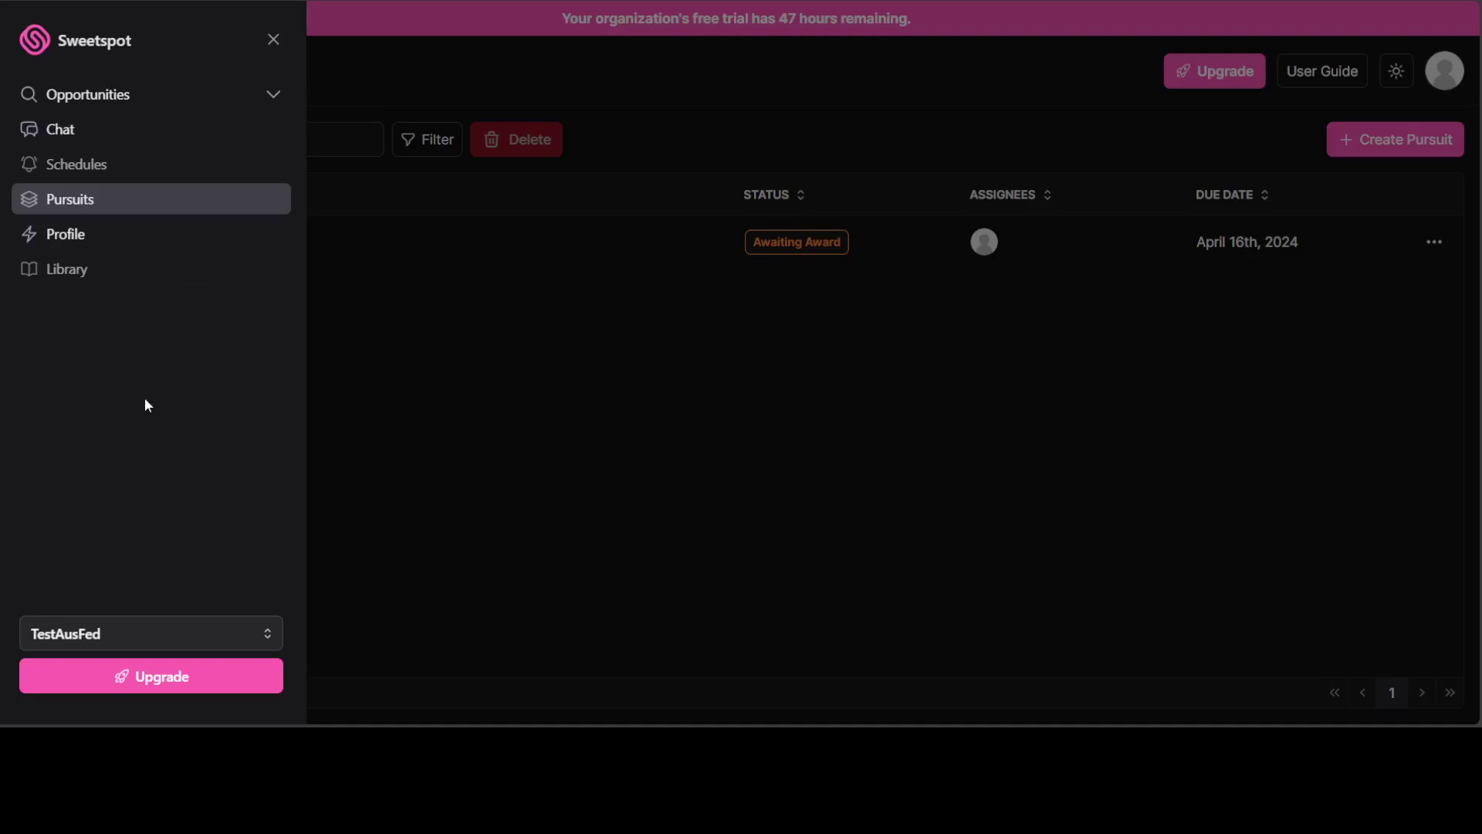
pyautogui.click(169, 687)
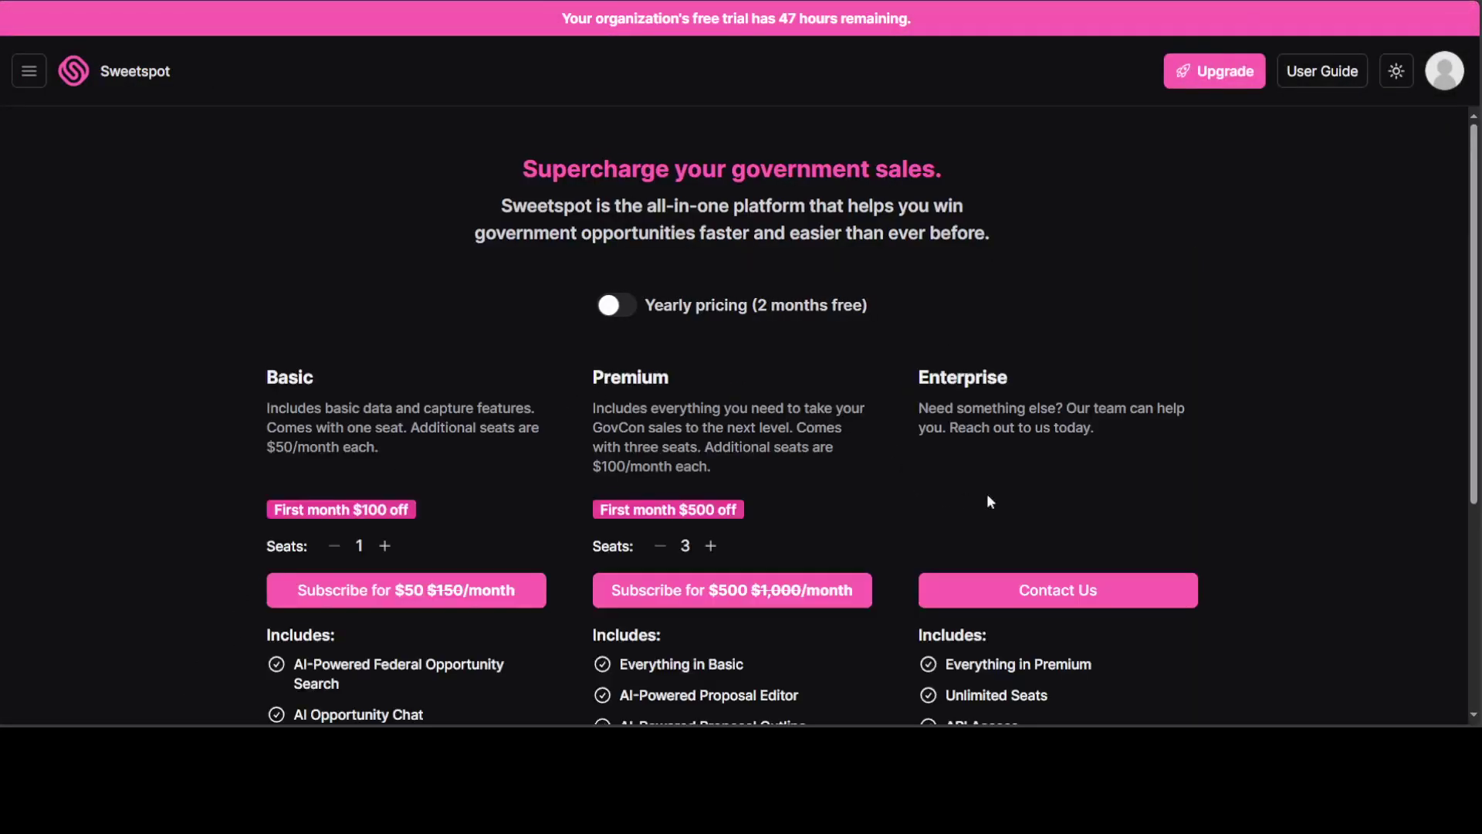
# Scroll through the plans' Includes lists, try Subscribe on the $50/month Basic plan, and scroll back up.
pyautogui.scroll(-4, 1287, 427)
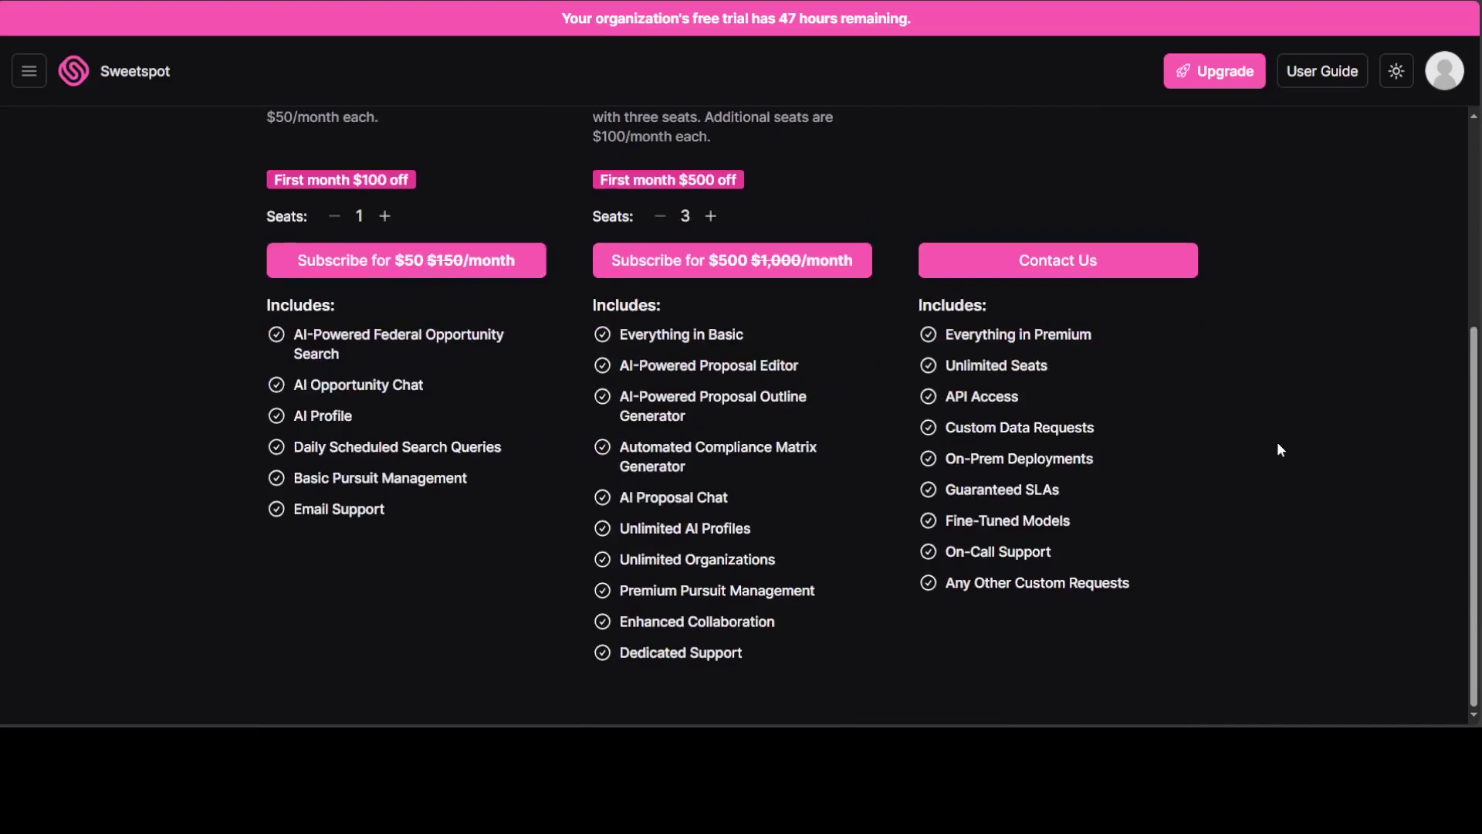
pyautogui.click(421, 272)
pyautogui.scroll(4, 838, 509)
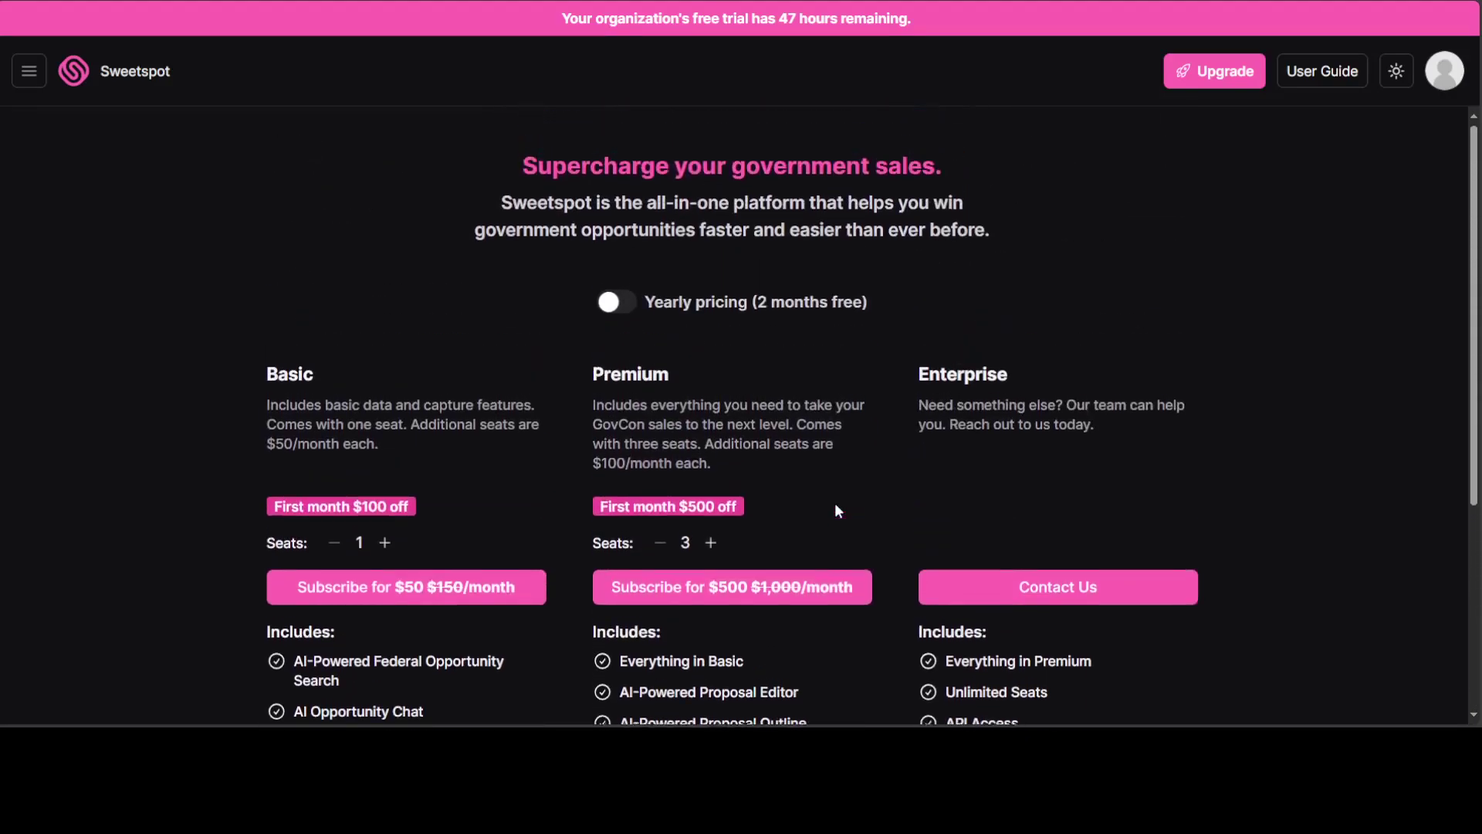